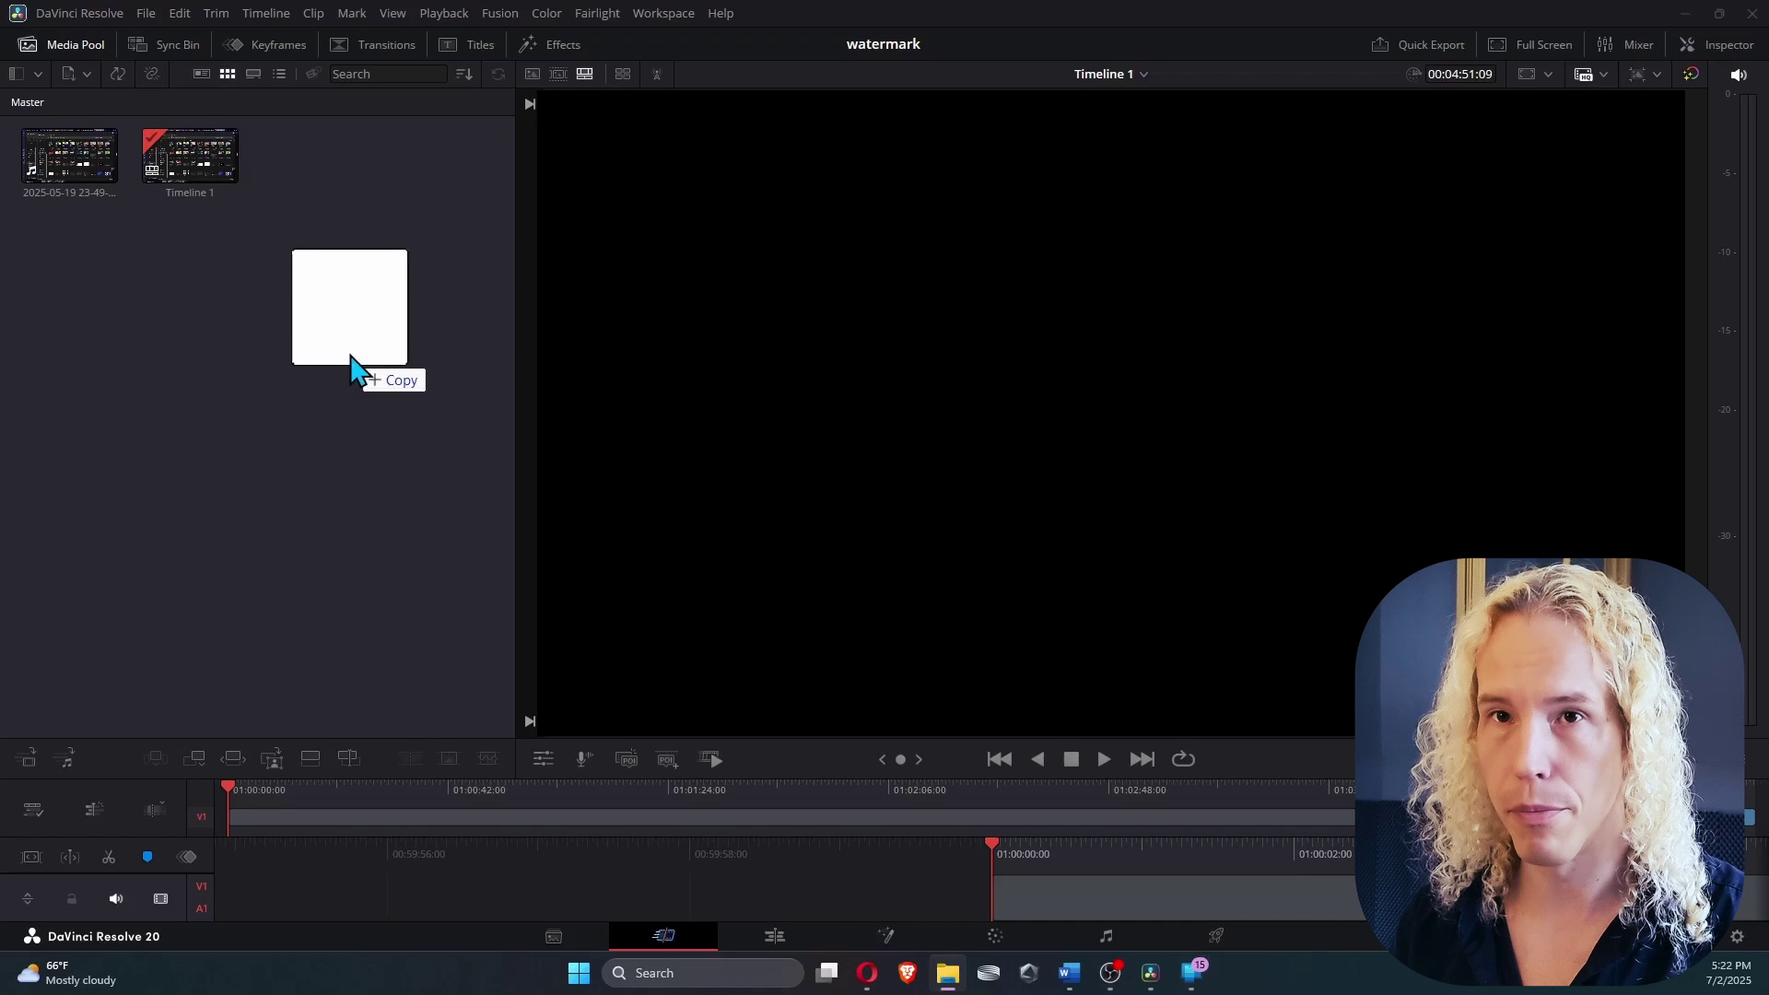
- Import the call recording into the Media Pool and place it on the Edit timeline
left_click_drag(351, 359, 330, 365)
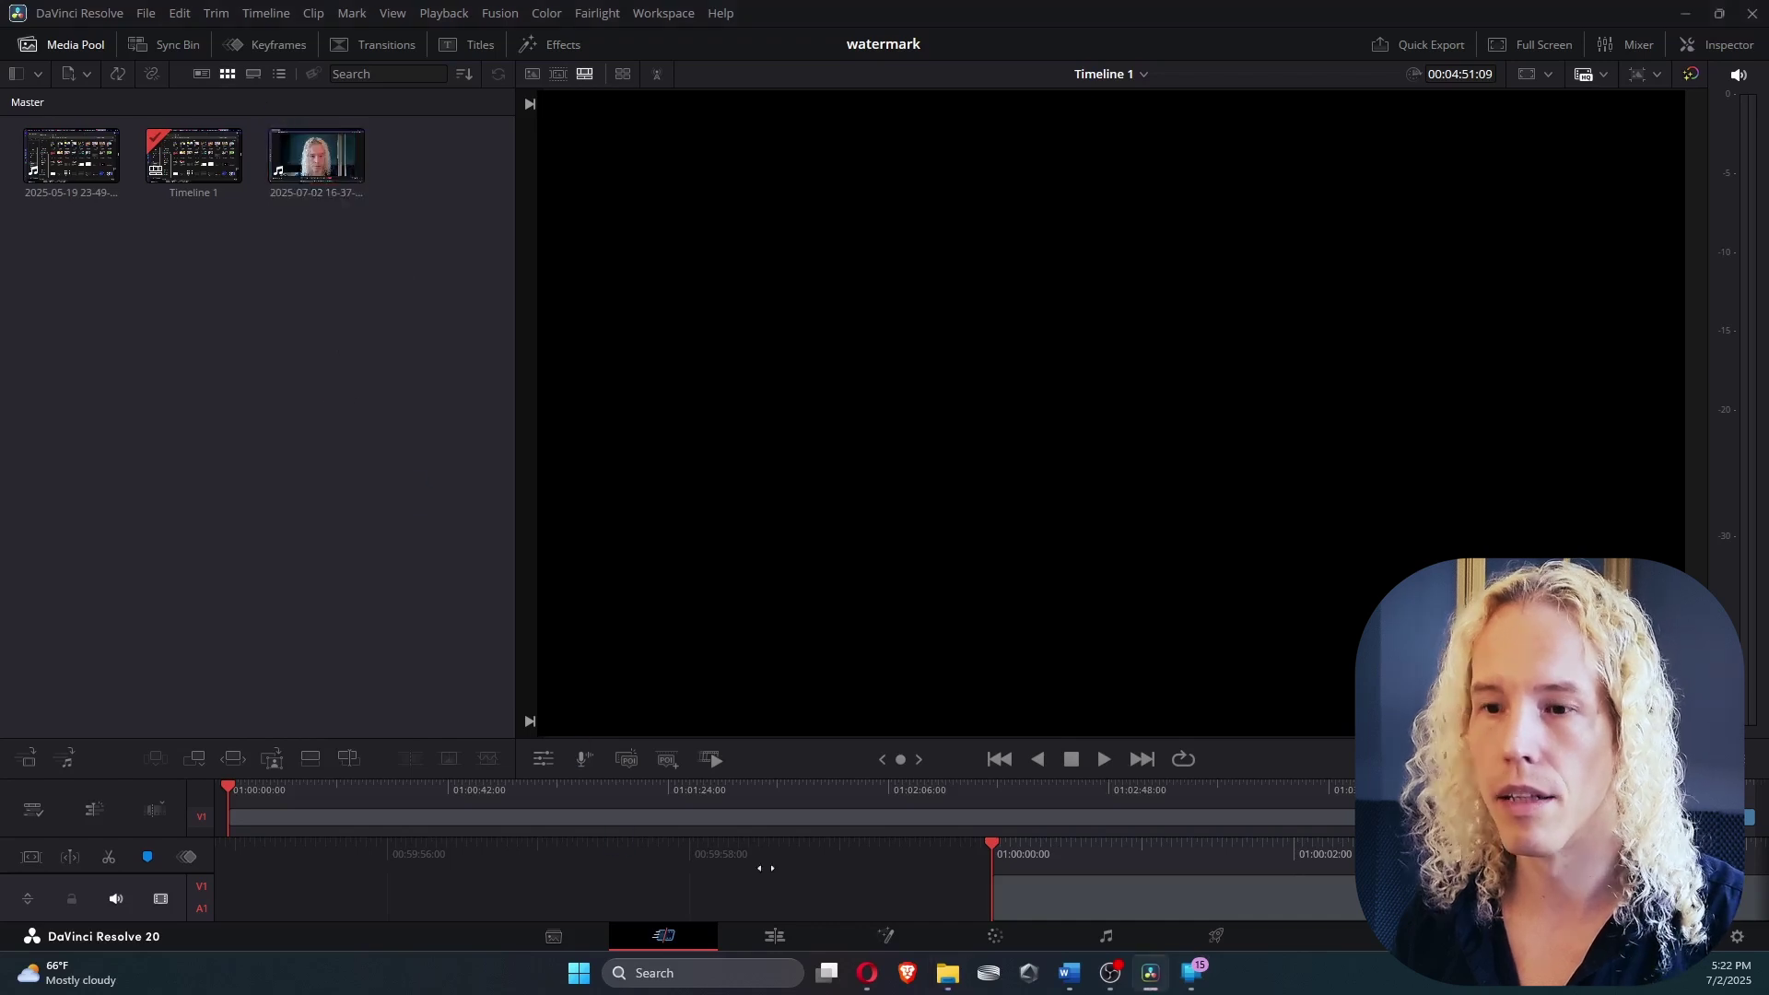
left_click(782, 936)
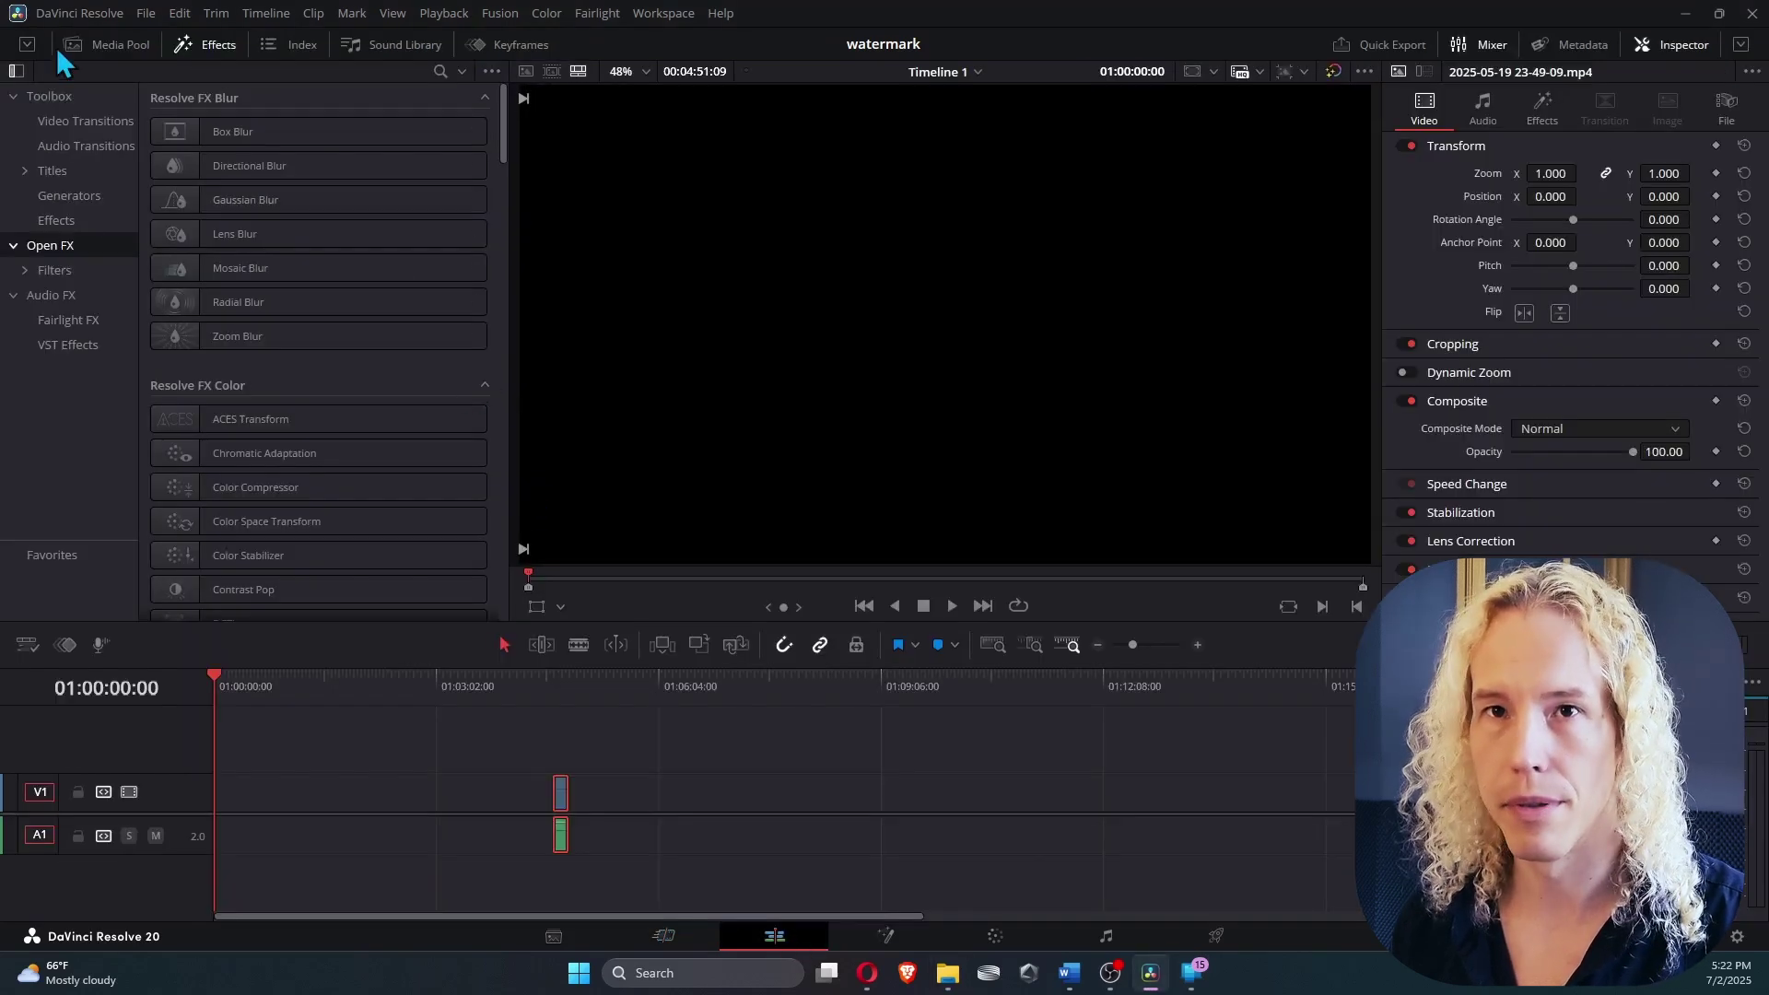
left_click(108, 45)
left_click_drag(273, 143, 262, 786)
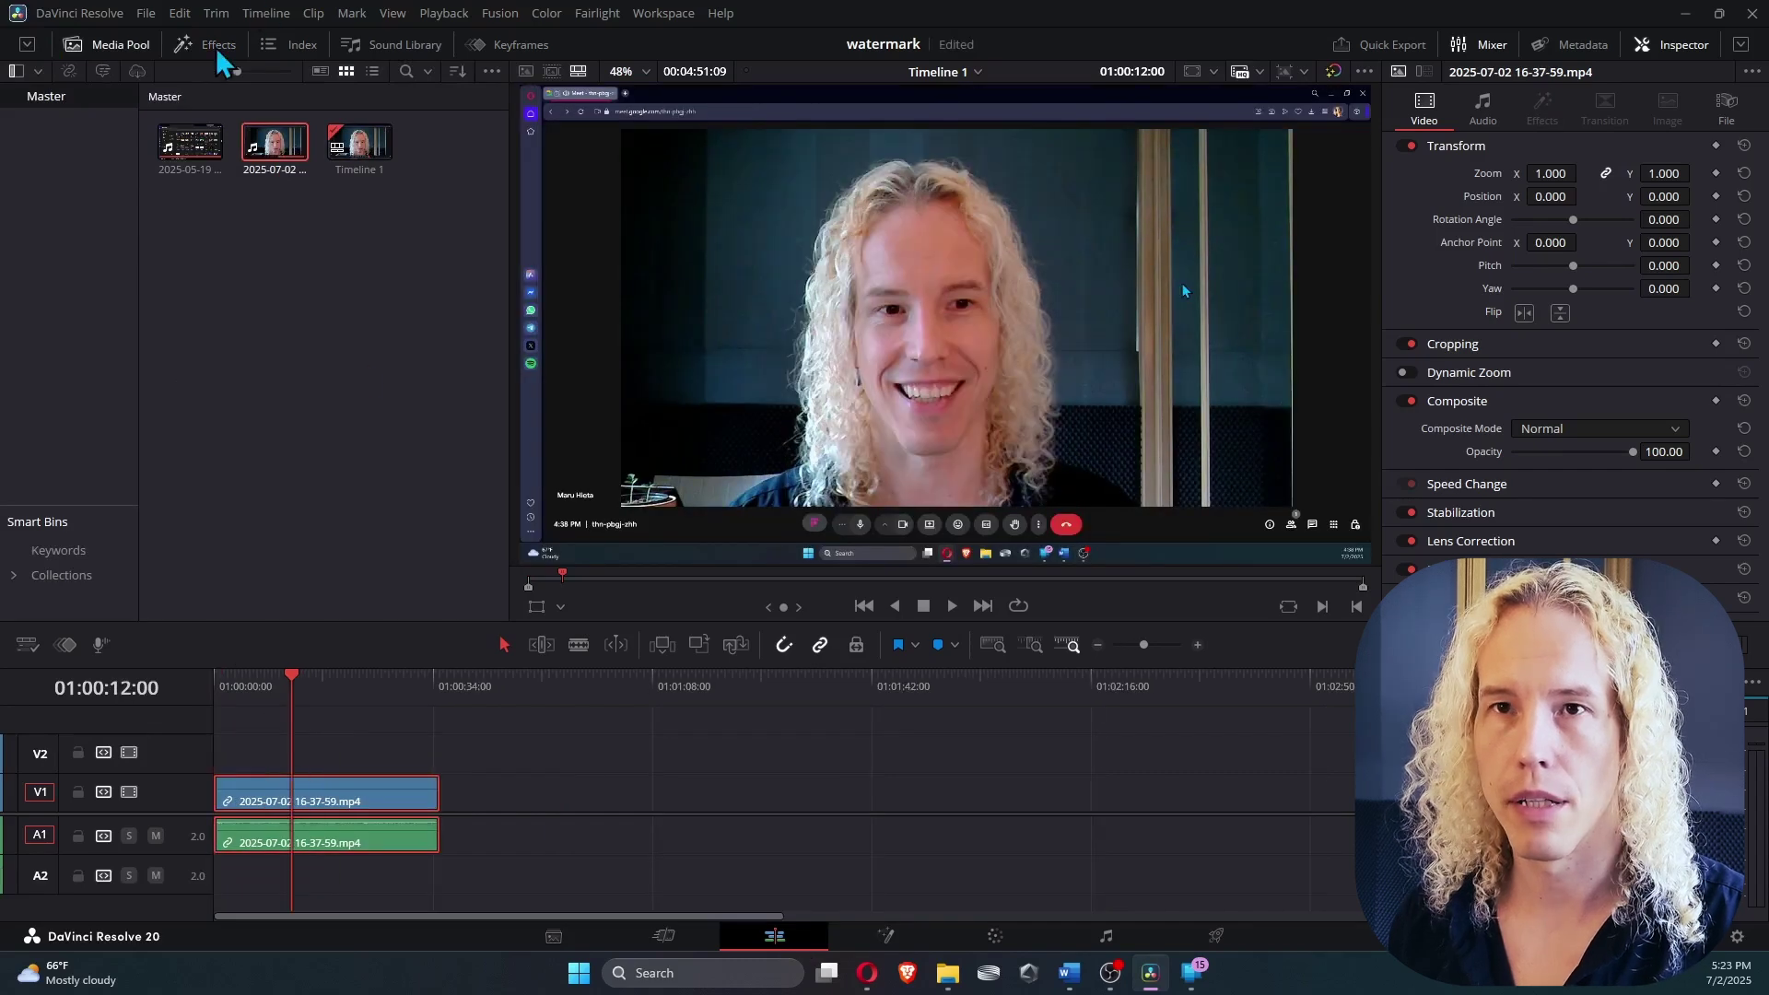
- Search Effects for 'dead' and drop Dead Pixel Fixer onto the call recording
left_click(219, 44)
left_click(440, 72)
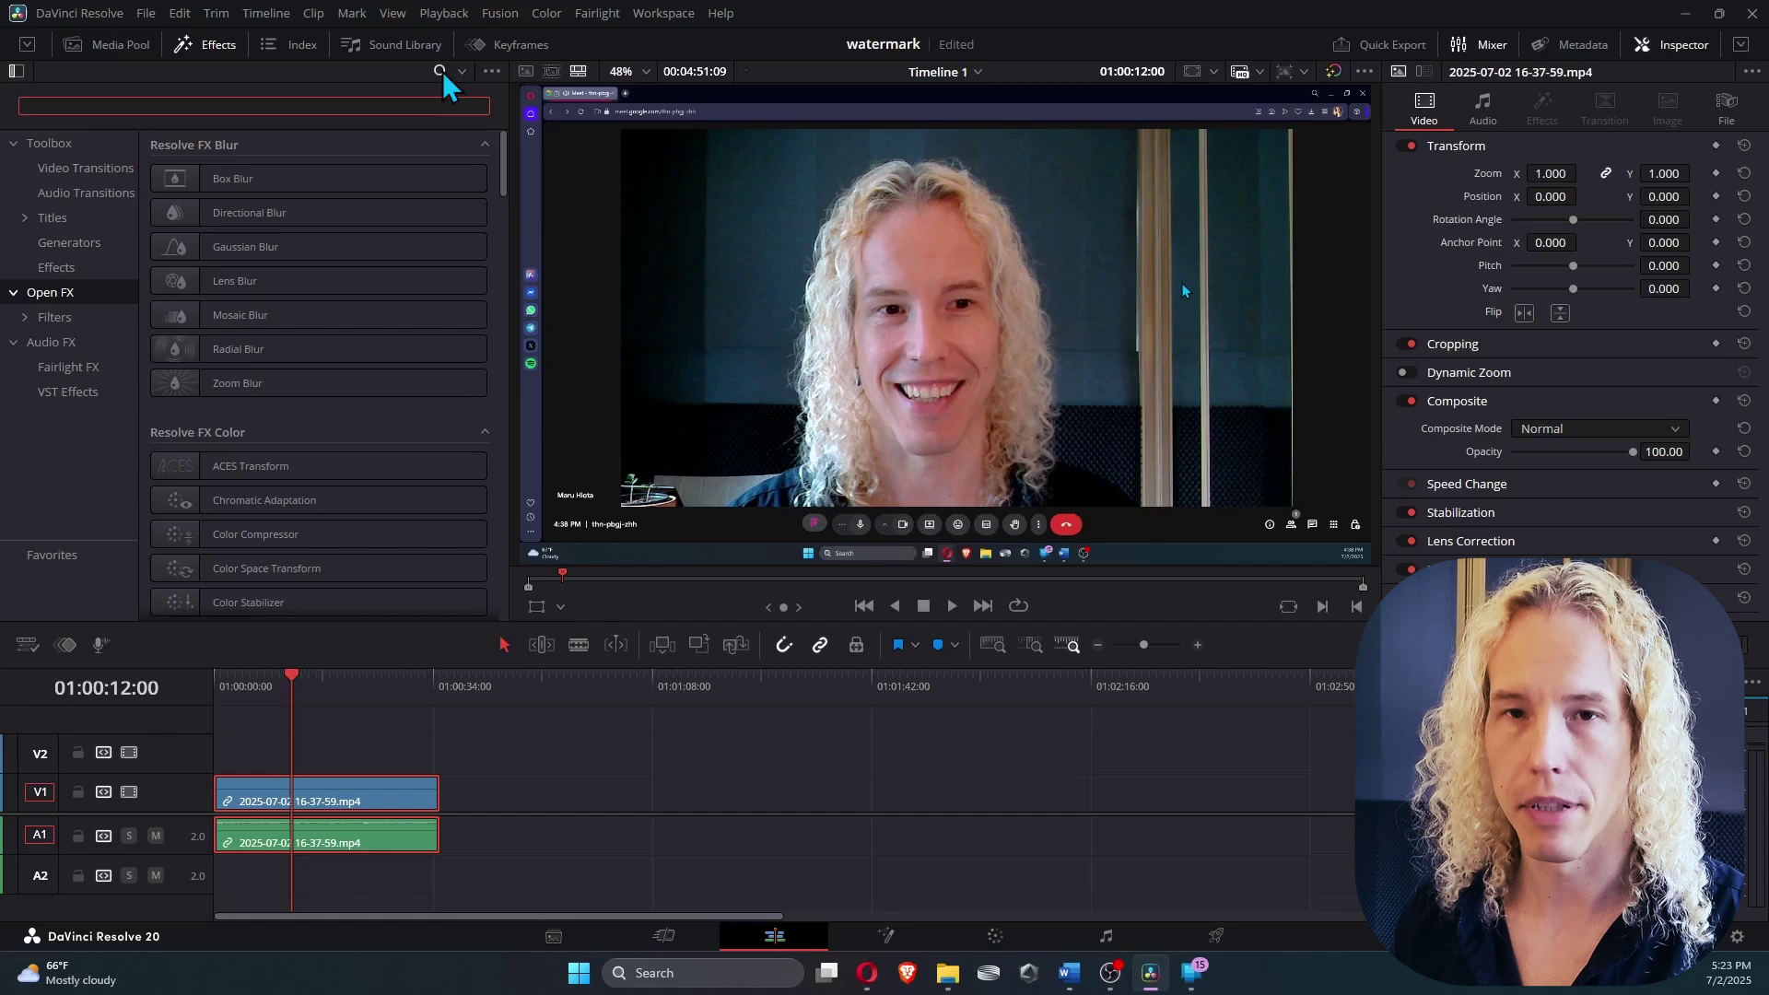
type("dead")
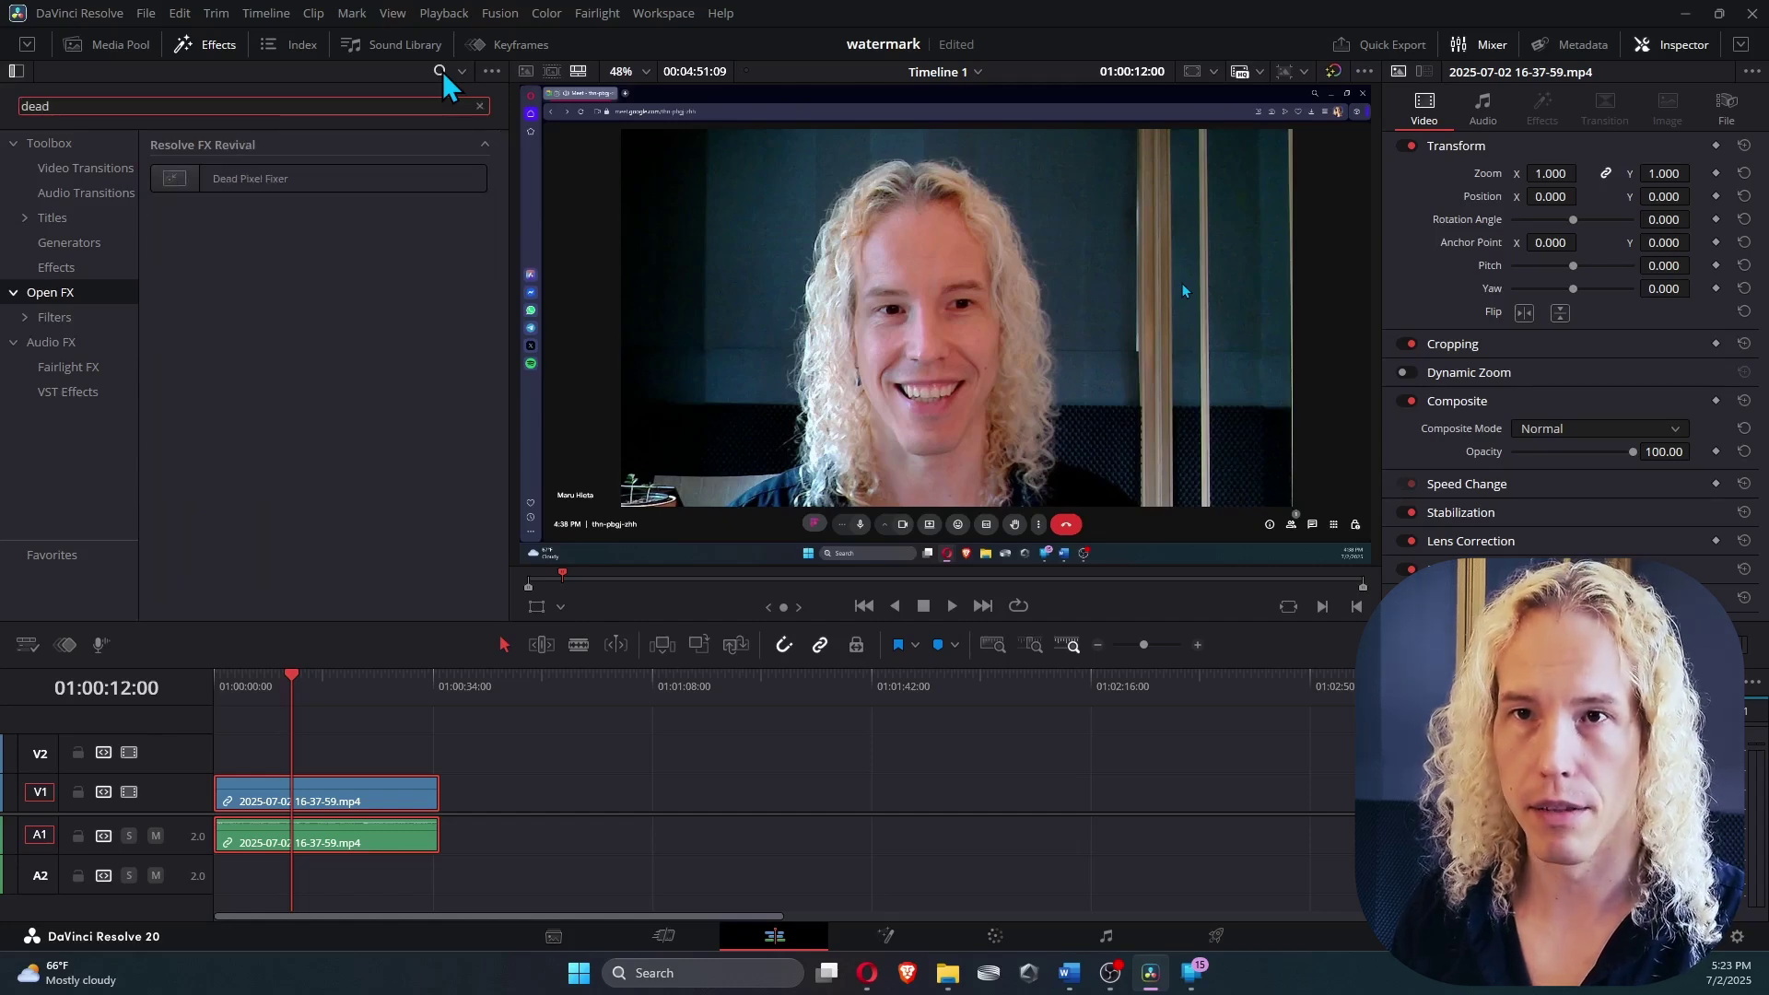
mouse_move(250, 177)
left_mouse_down()
mouse_move(290, 802)
mouse_move(265, 803)
left_mouse_up()
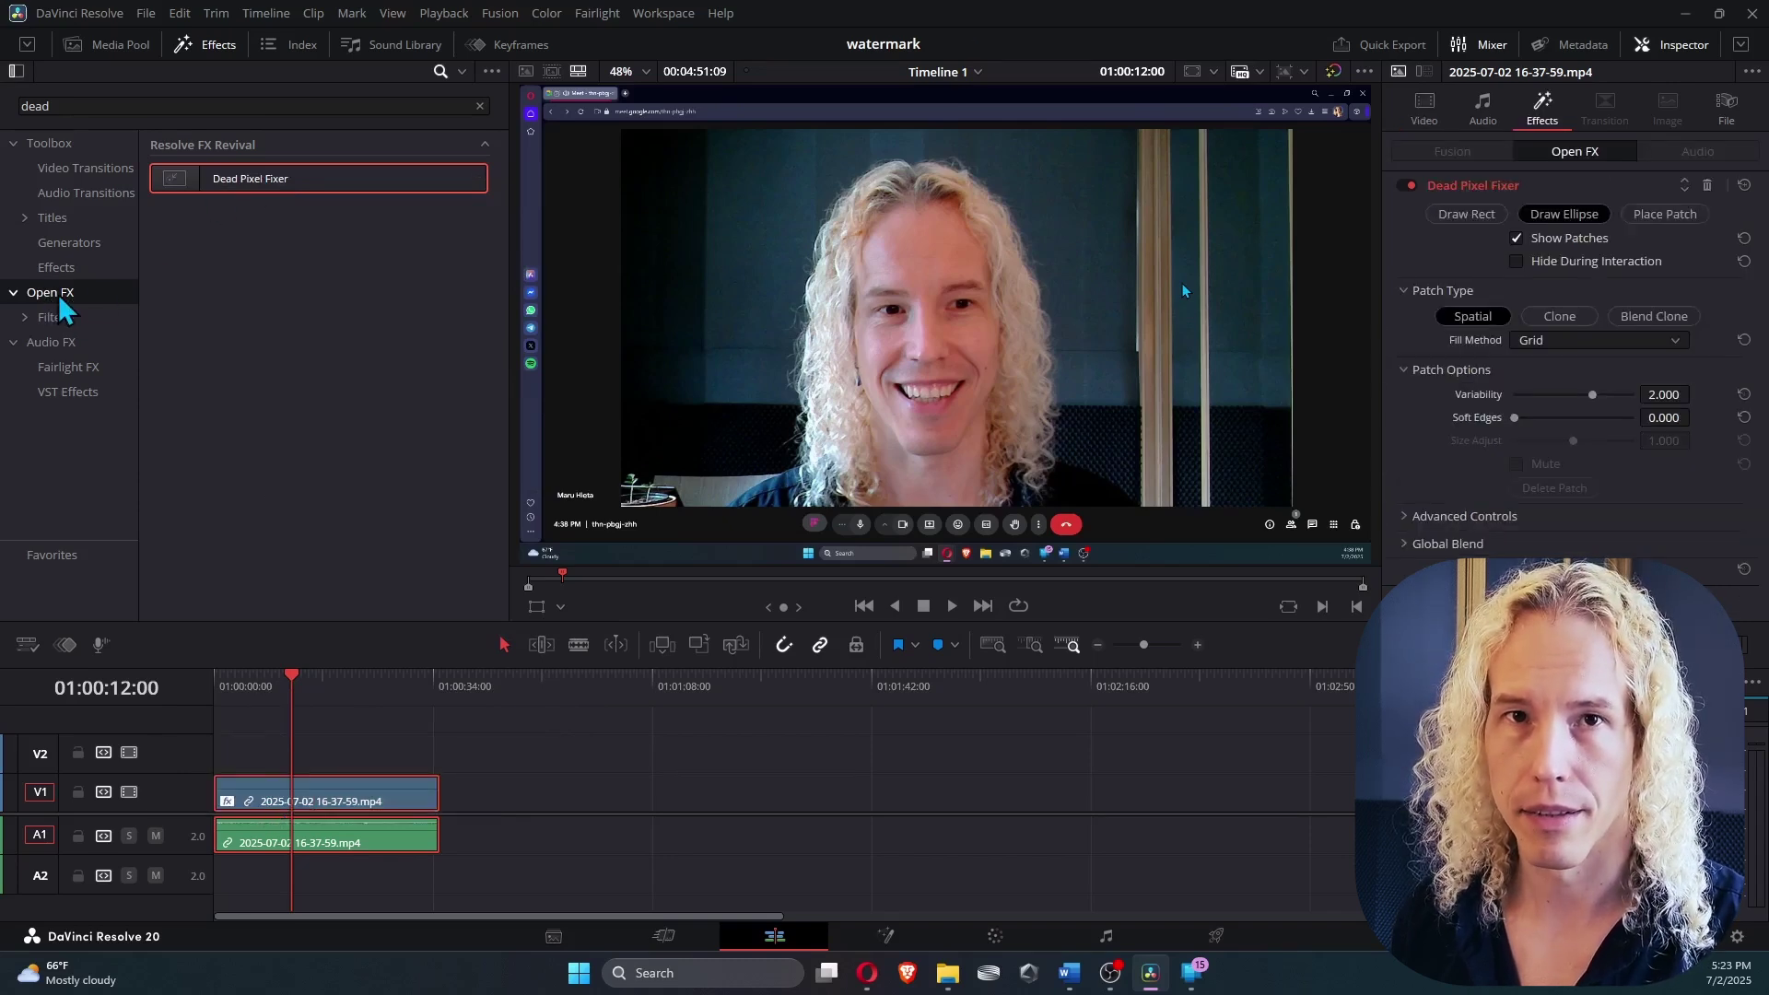
- Use the Open FX Overlay to draw a rectangle patch over the cursor, then play back to check
left_click(560, 606)
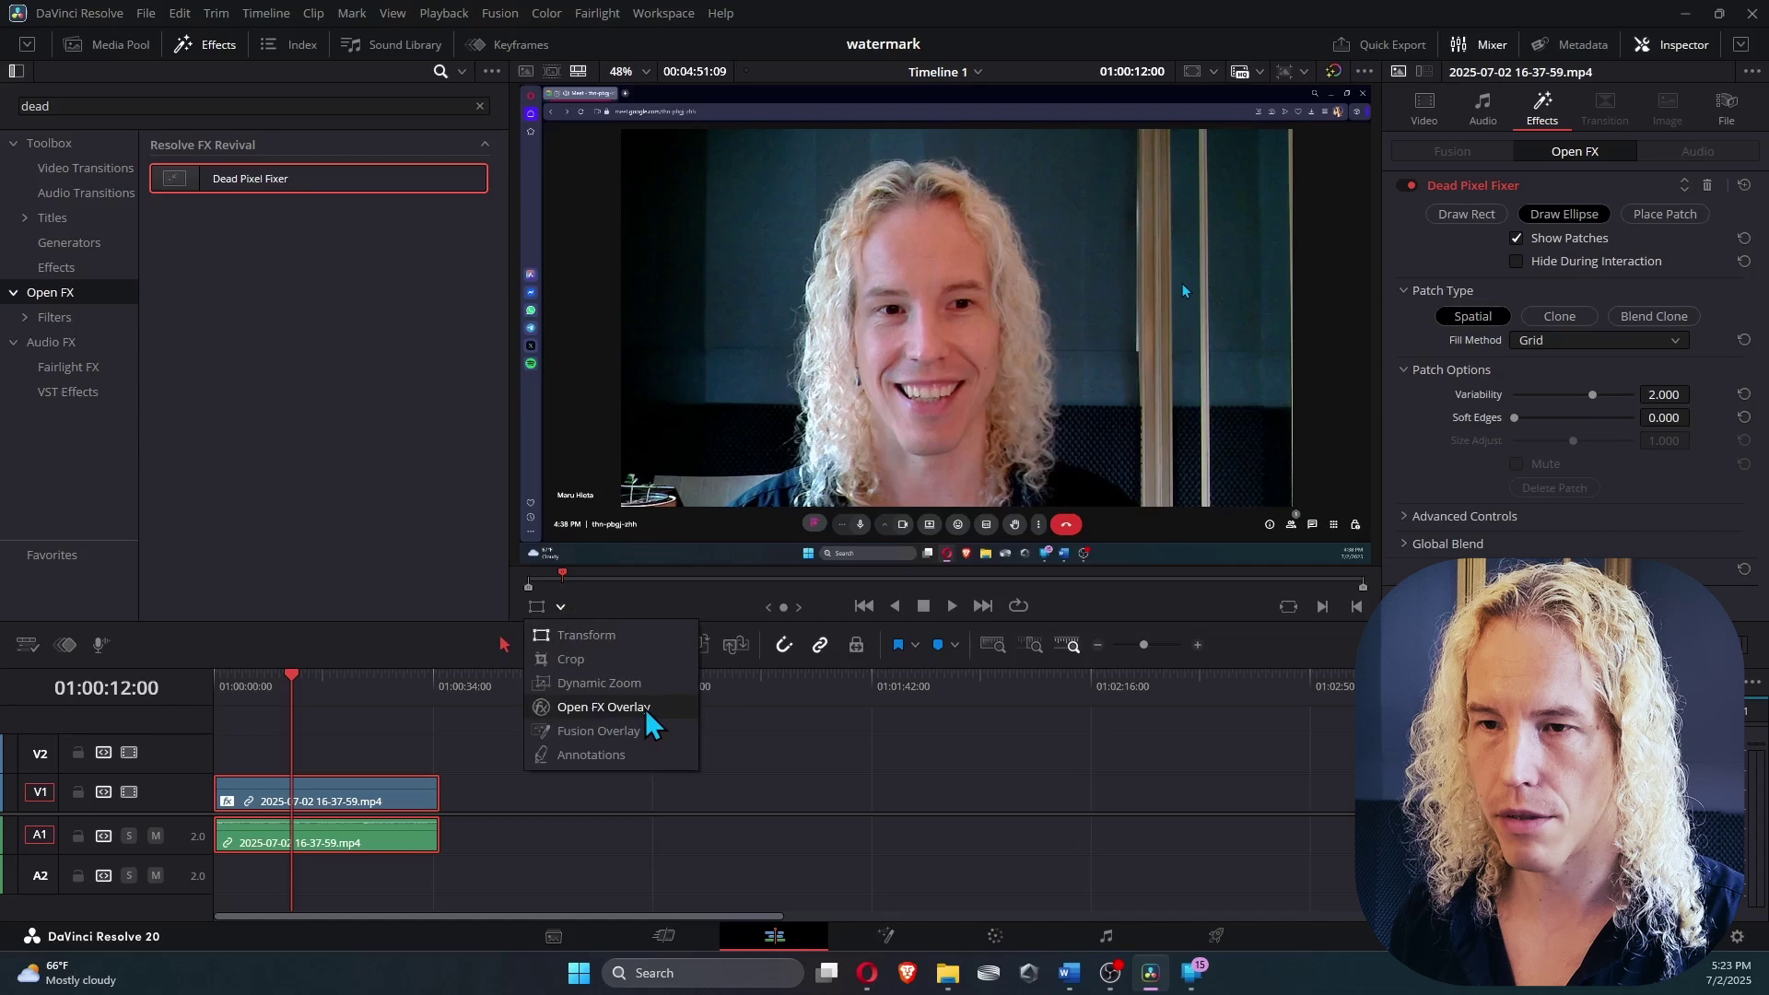
left_click(602, 707)
scroll(1168, 291, "up", 3)
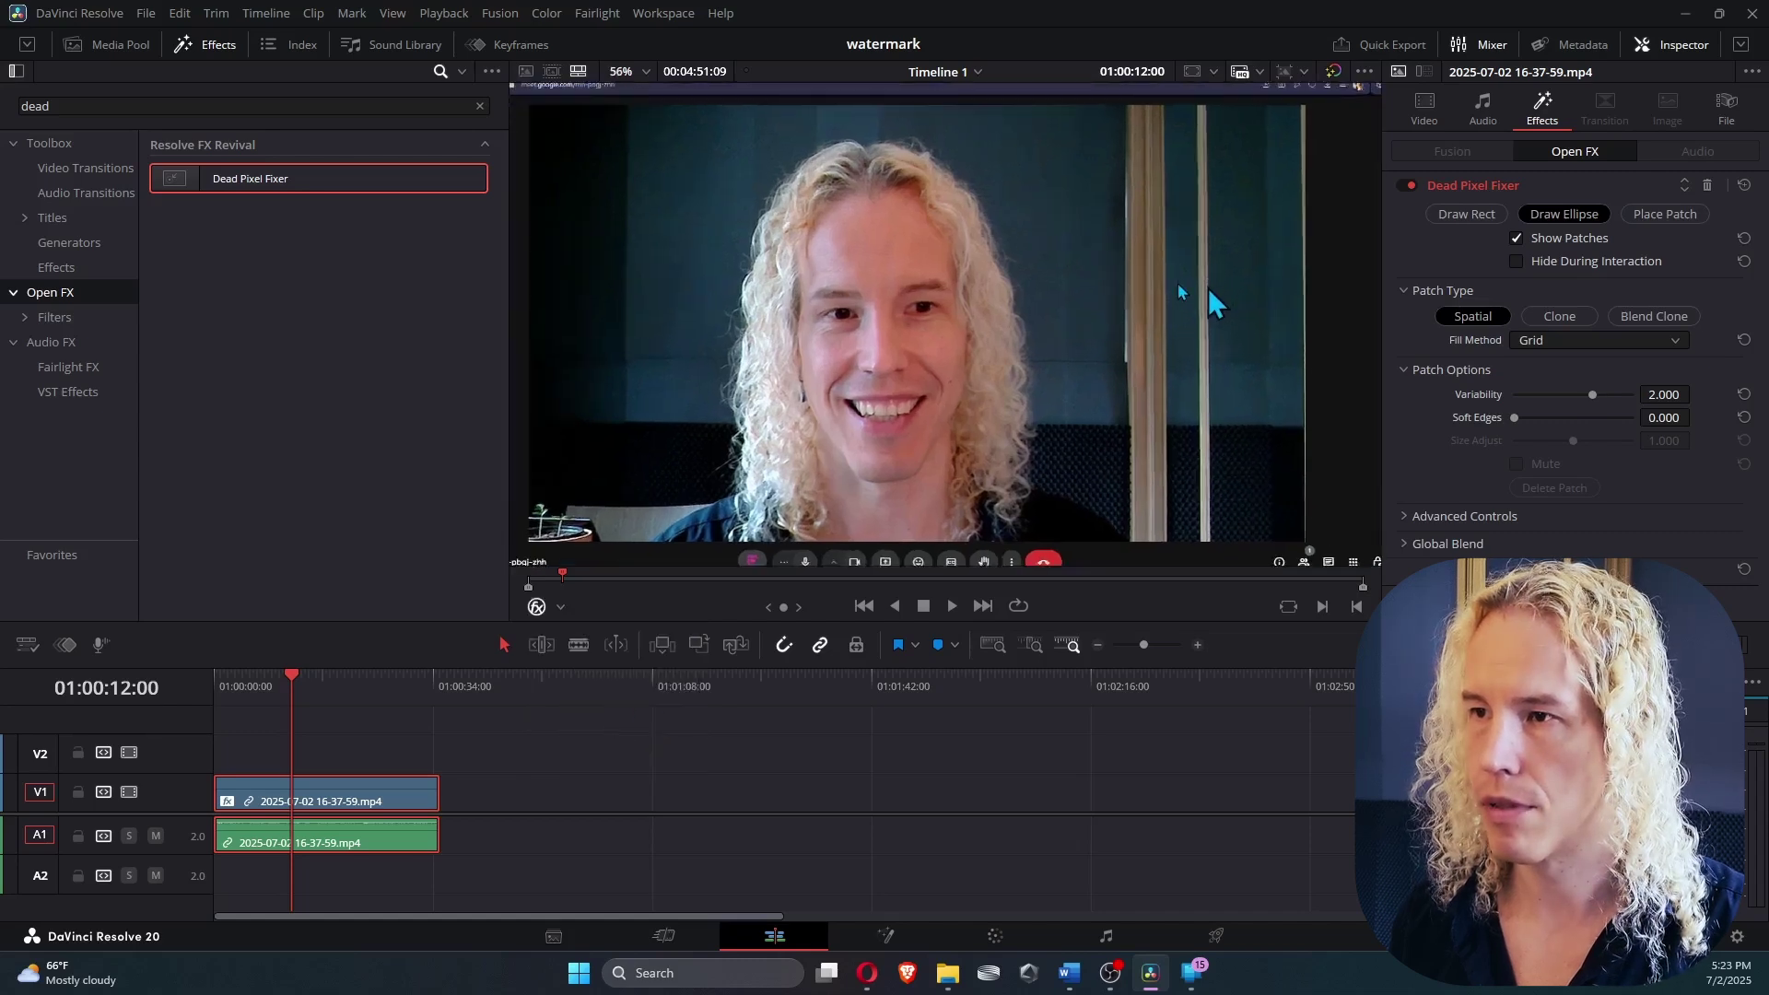
scroll(1212, 295, "up", 2)
scroll(1211, 294, "up", 2)
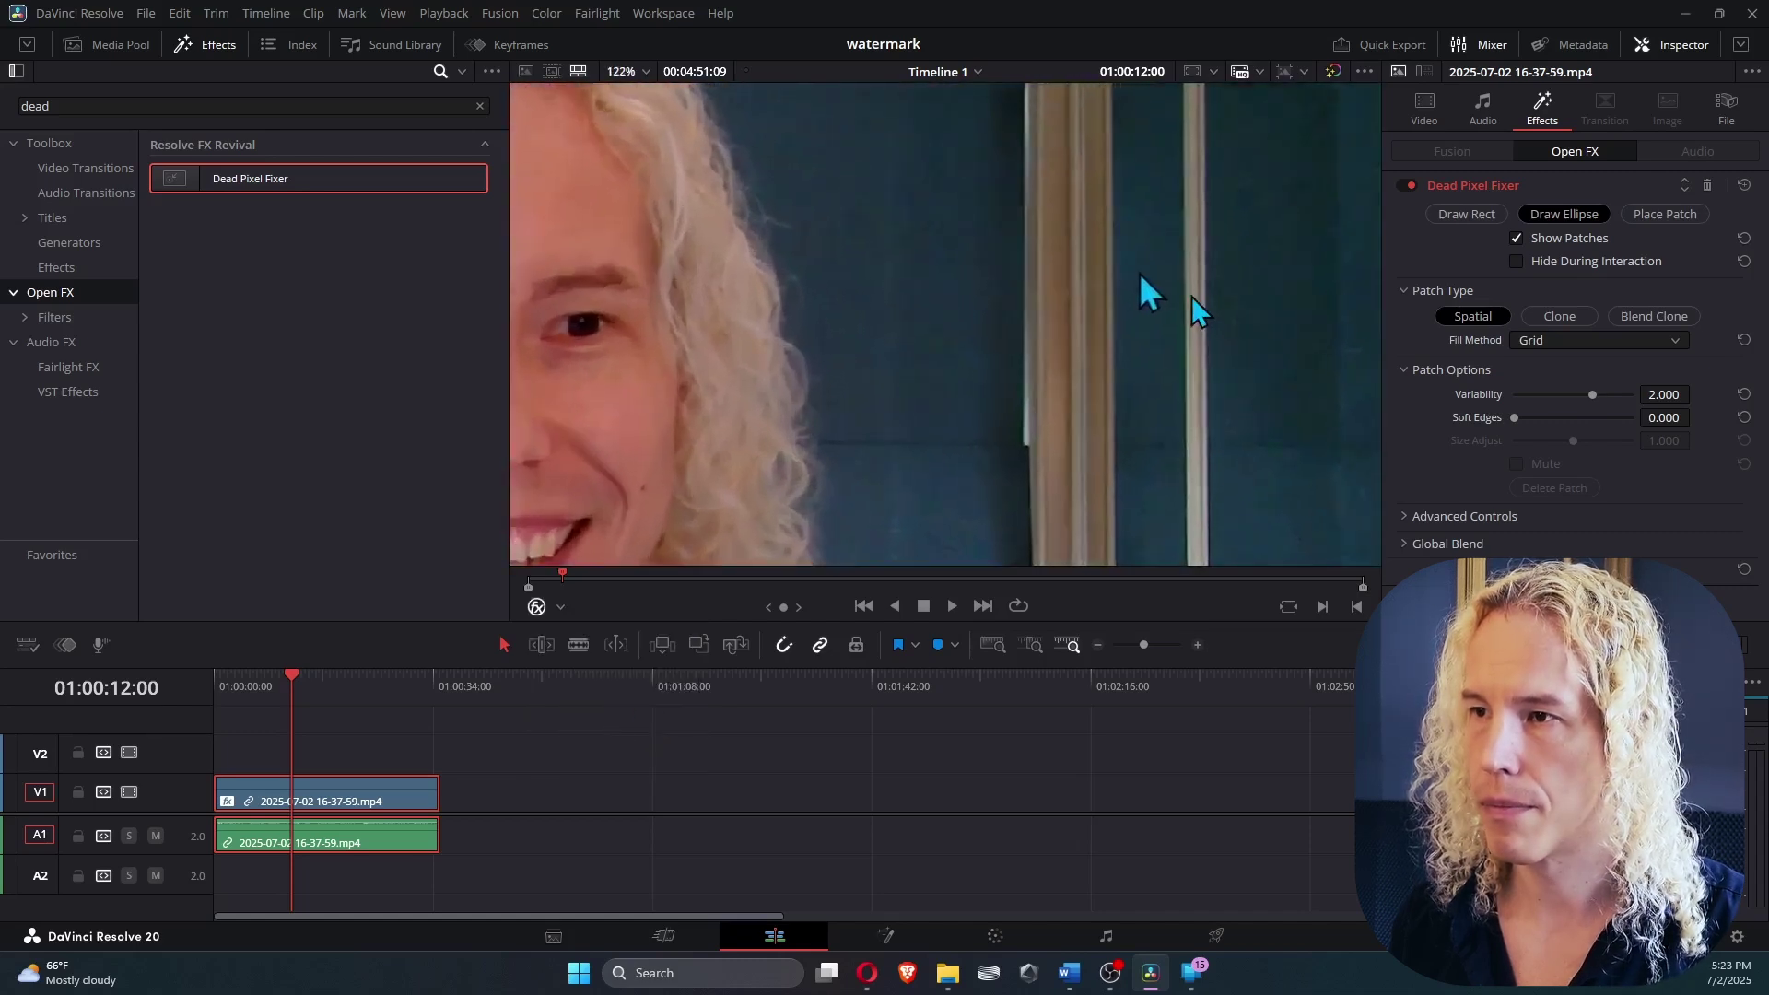
left_click(1478, 214)
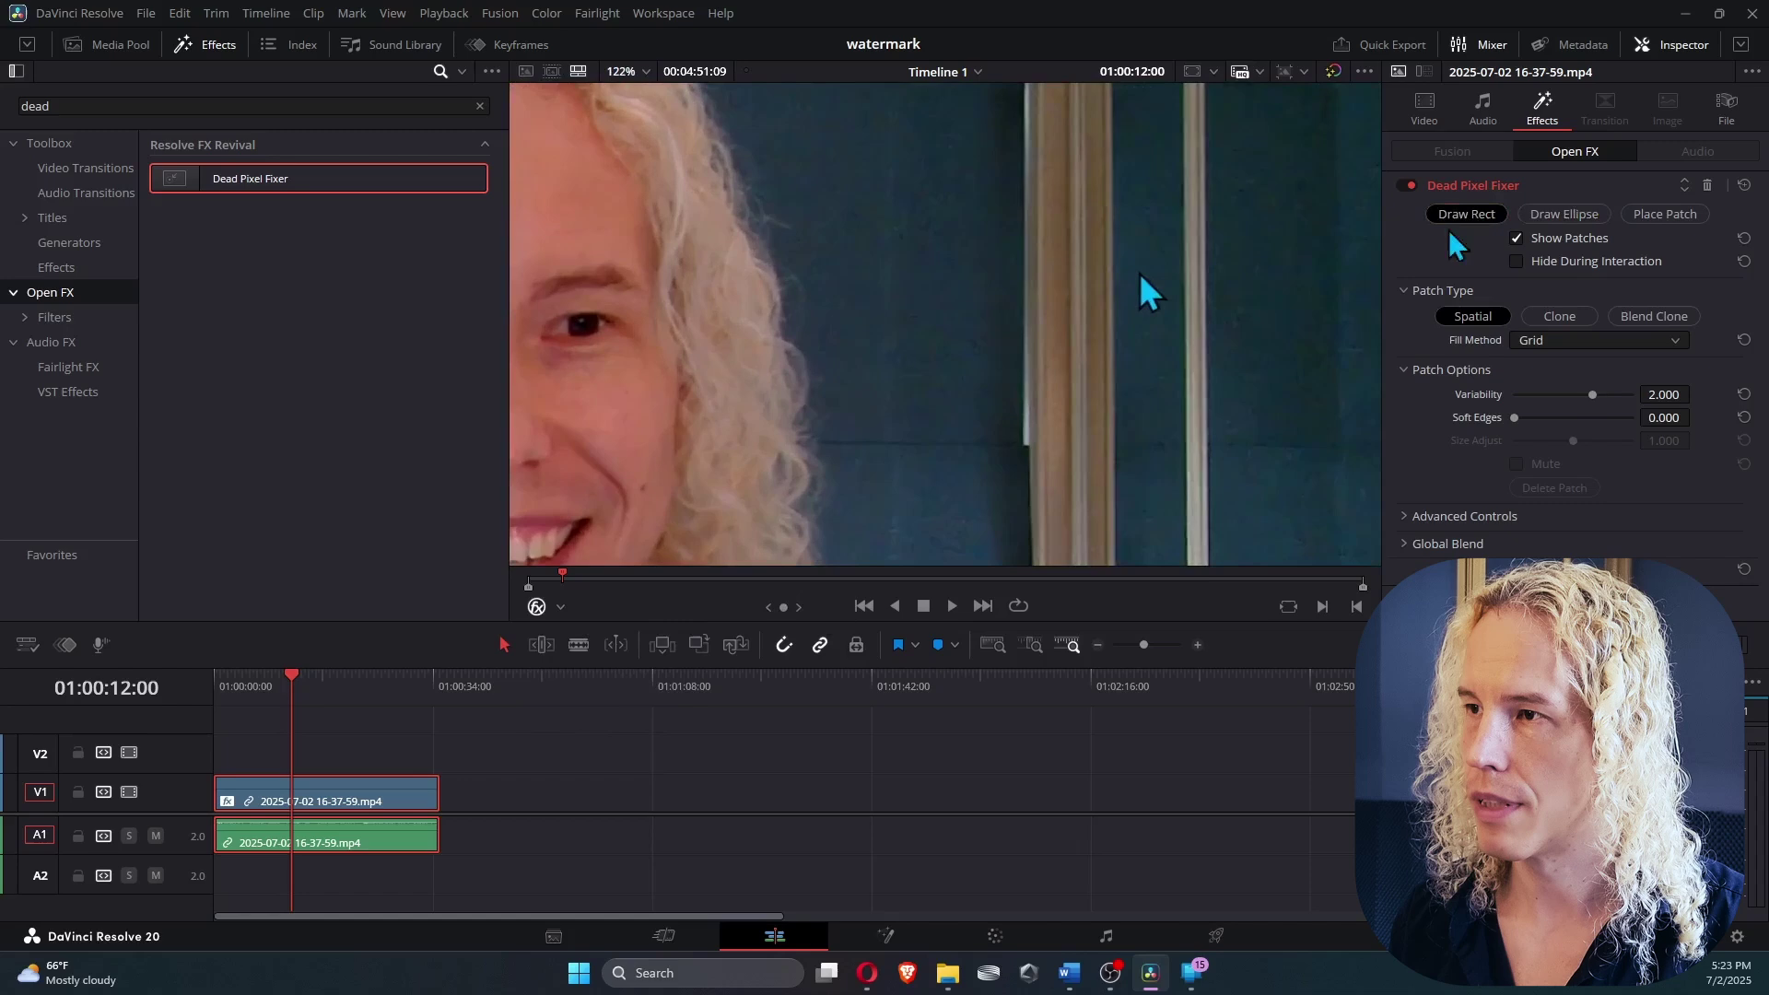
left_click_drag(1155, 264, 1181, 284)
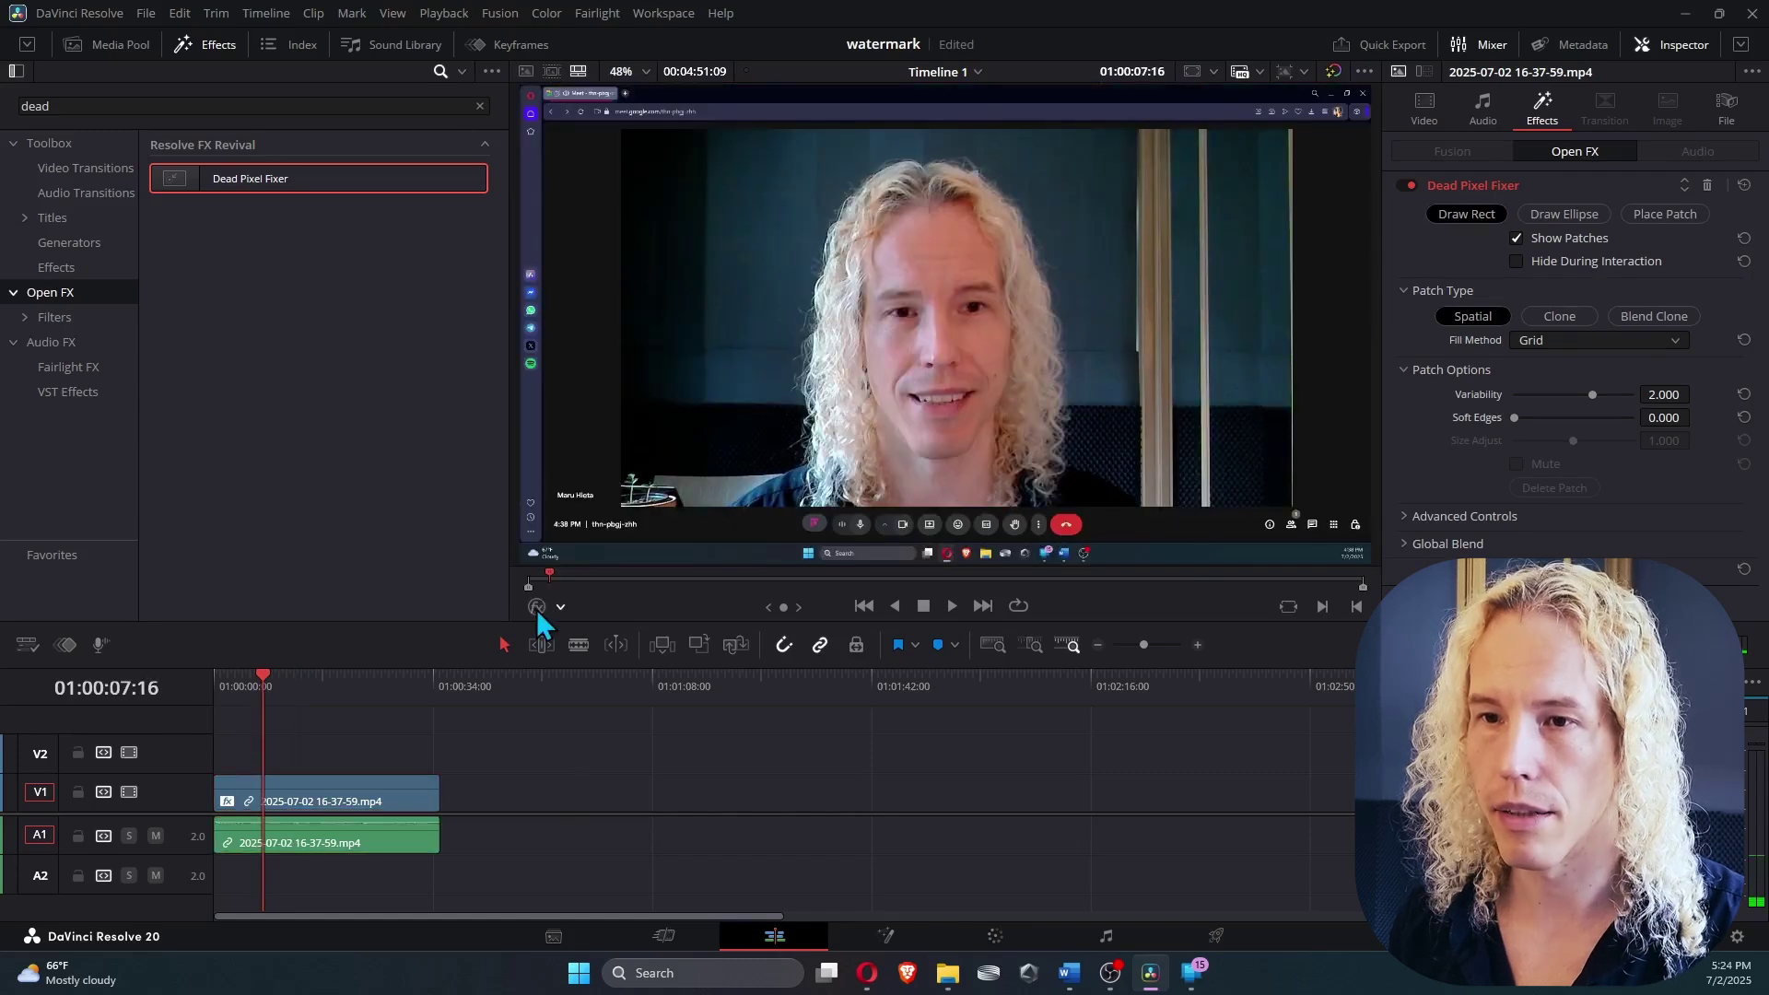
key("space")
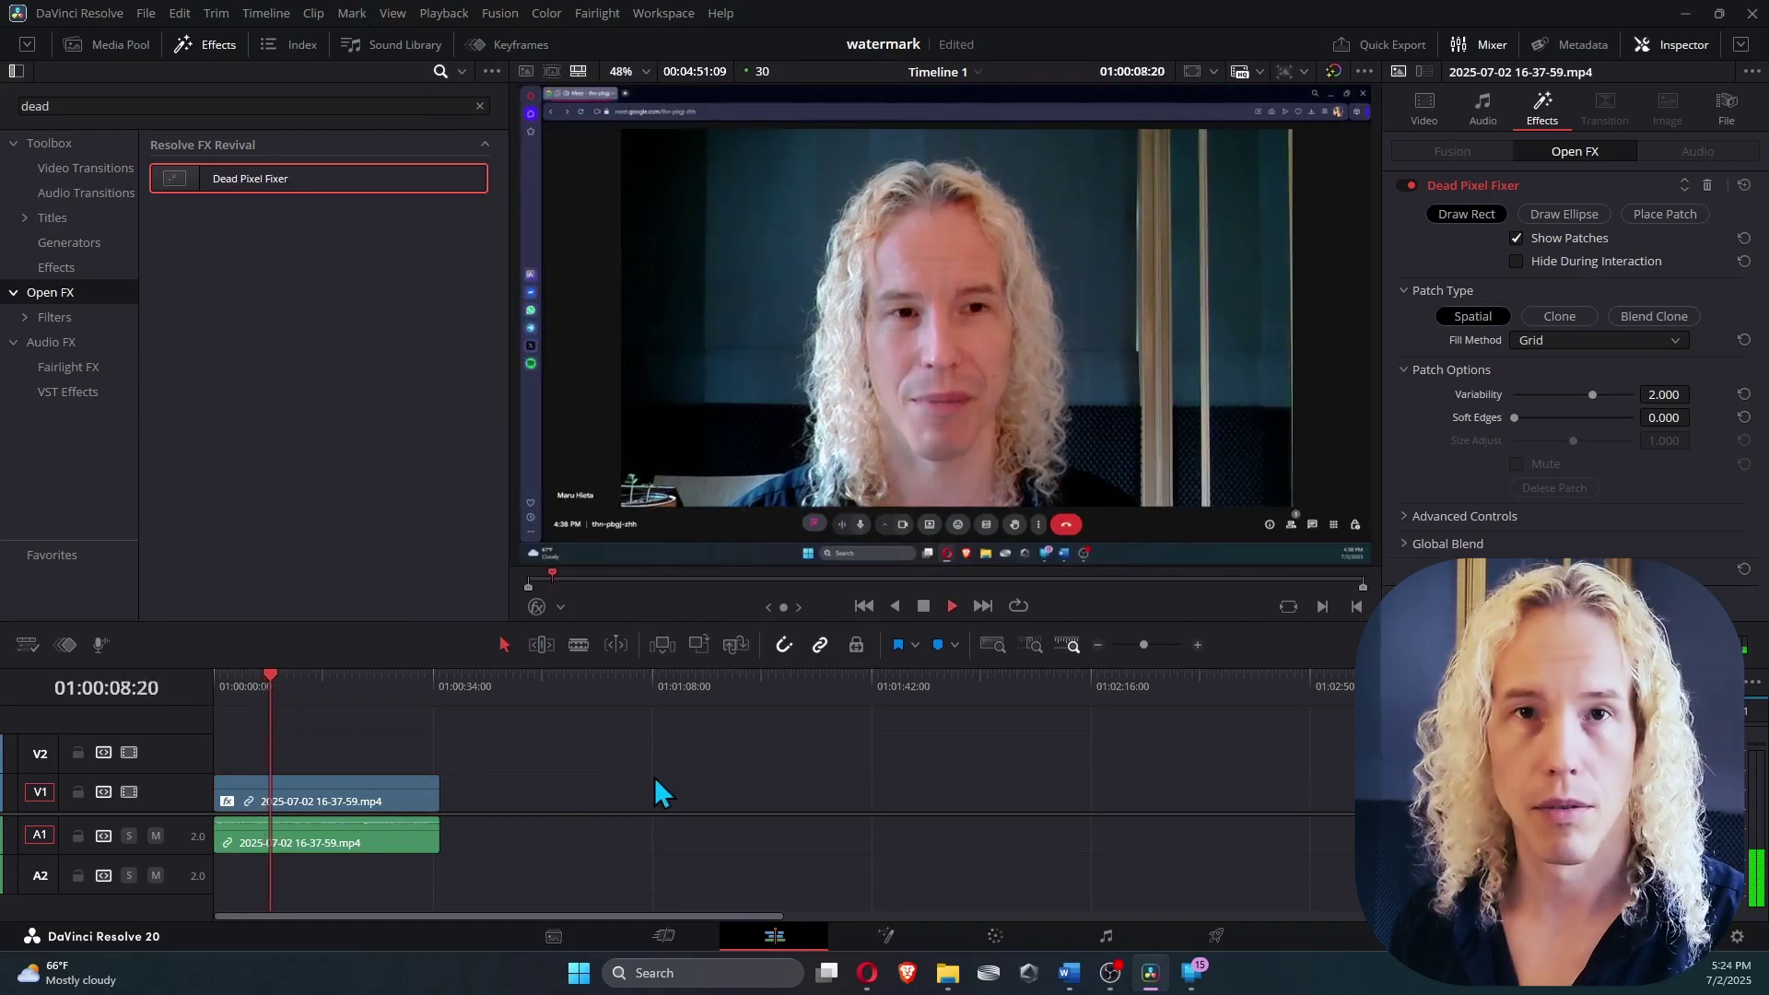
key("space")
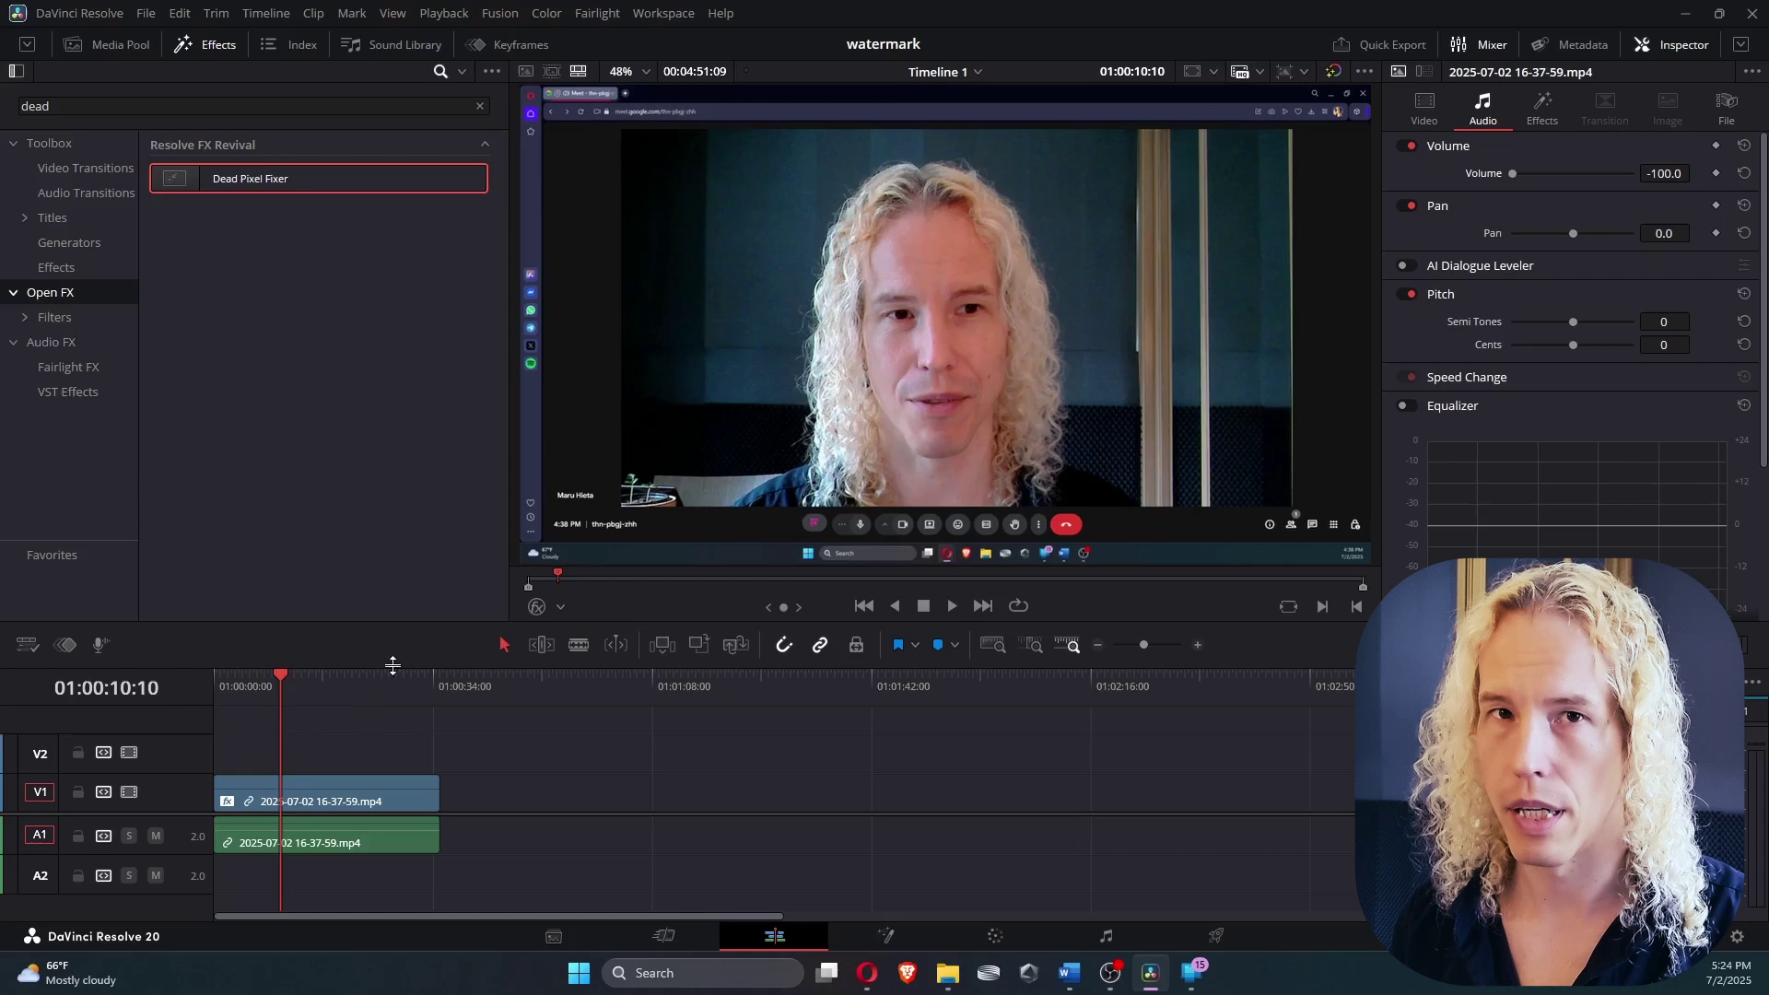
- Drag the second clip left so it sits right after the call recording
left_click(1097, 643)
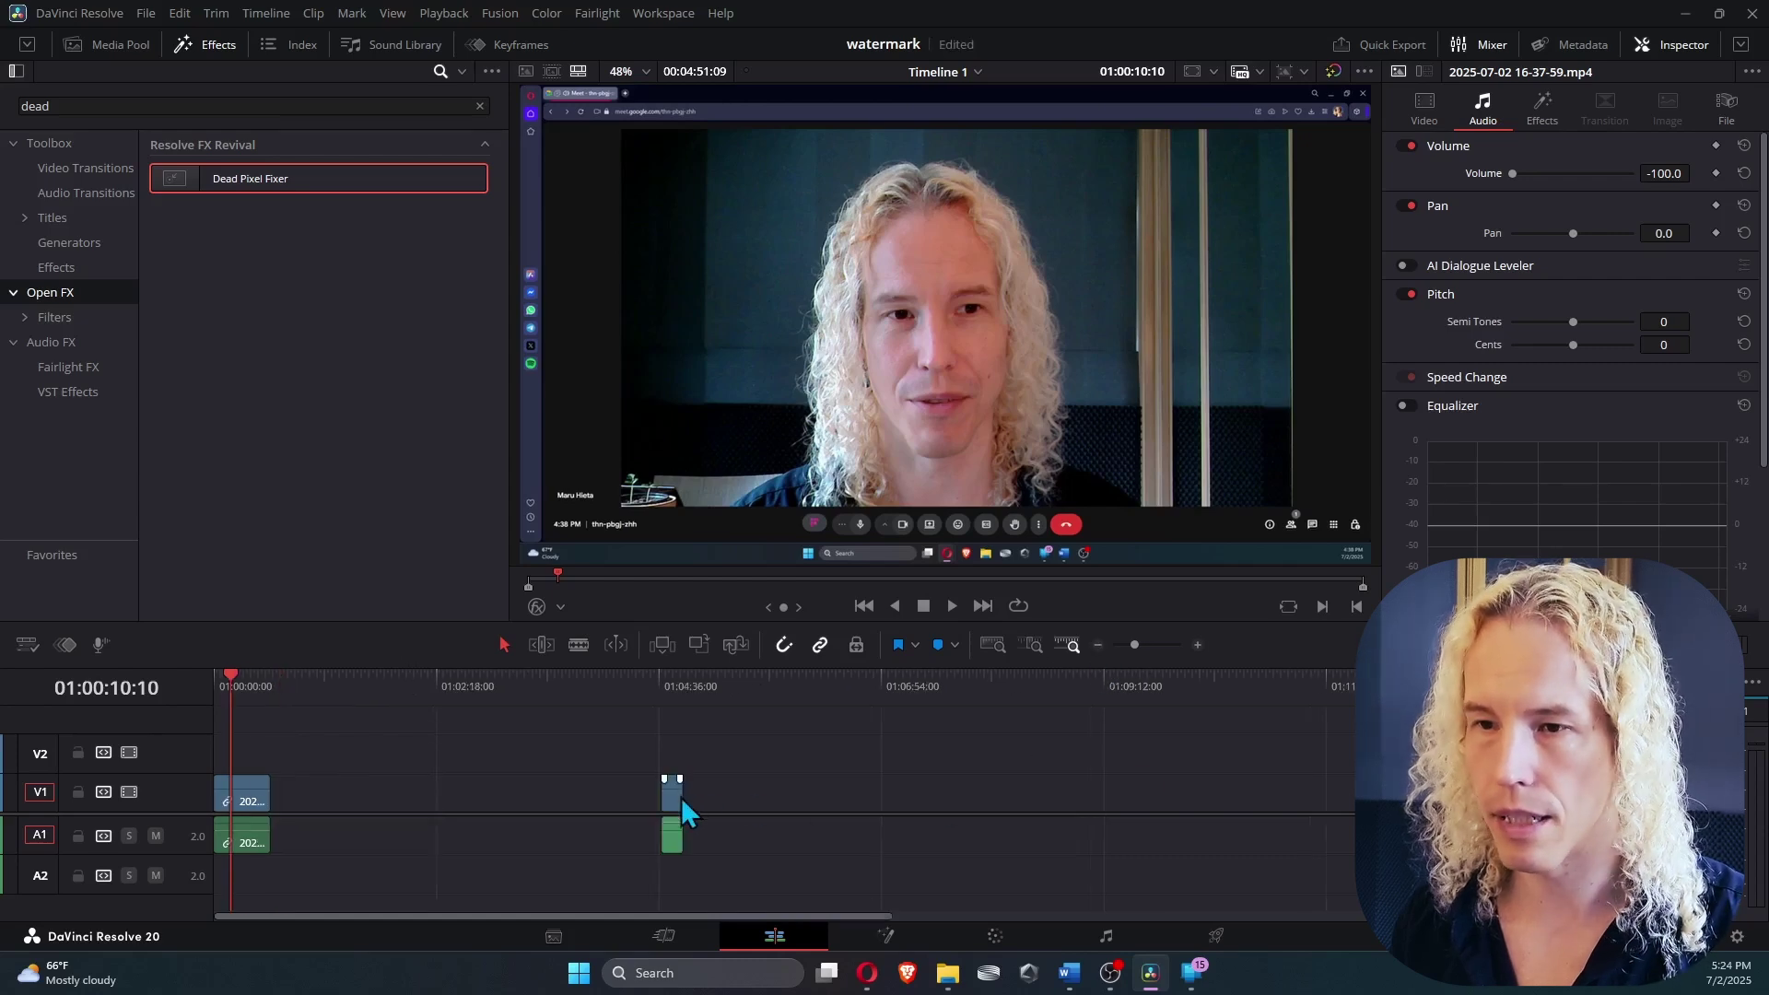
left_click_drag(679, 798, 288, 797)
left_click(280, 687)
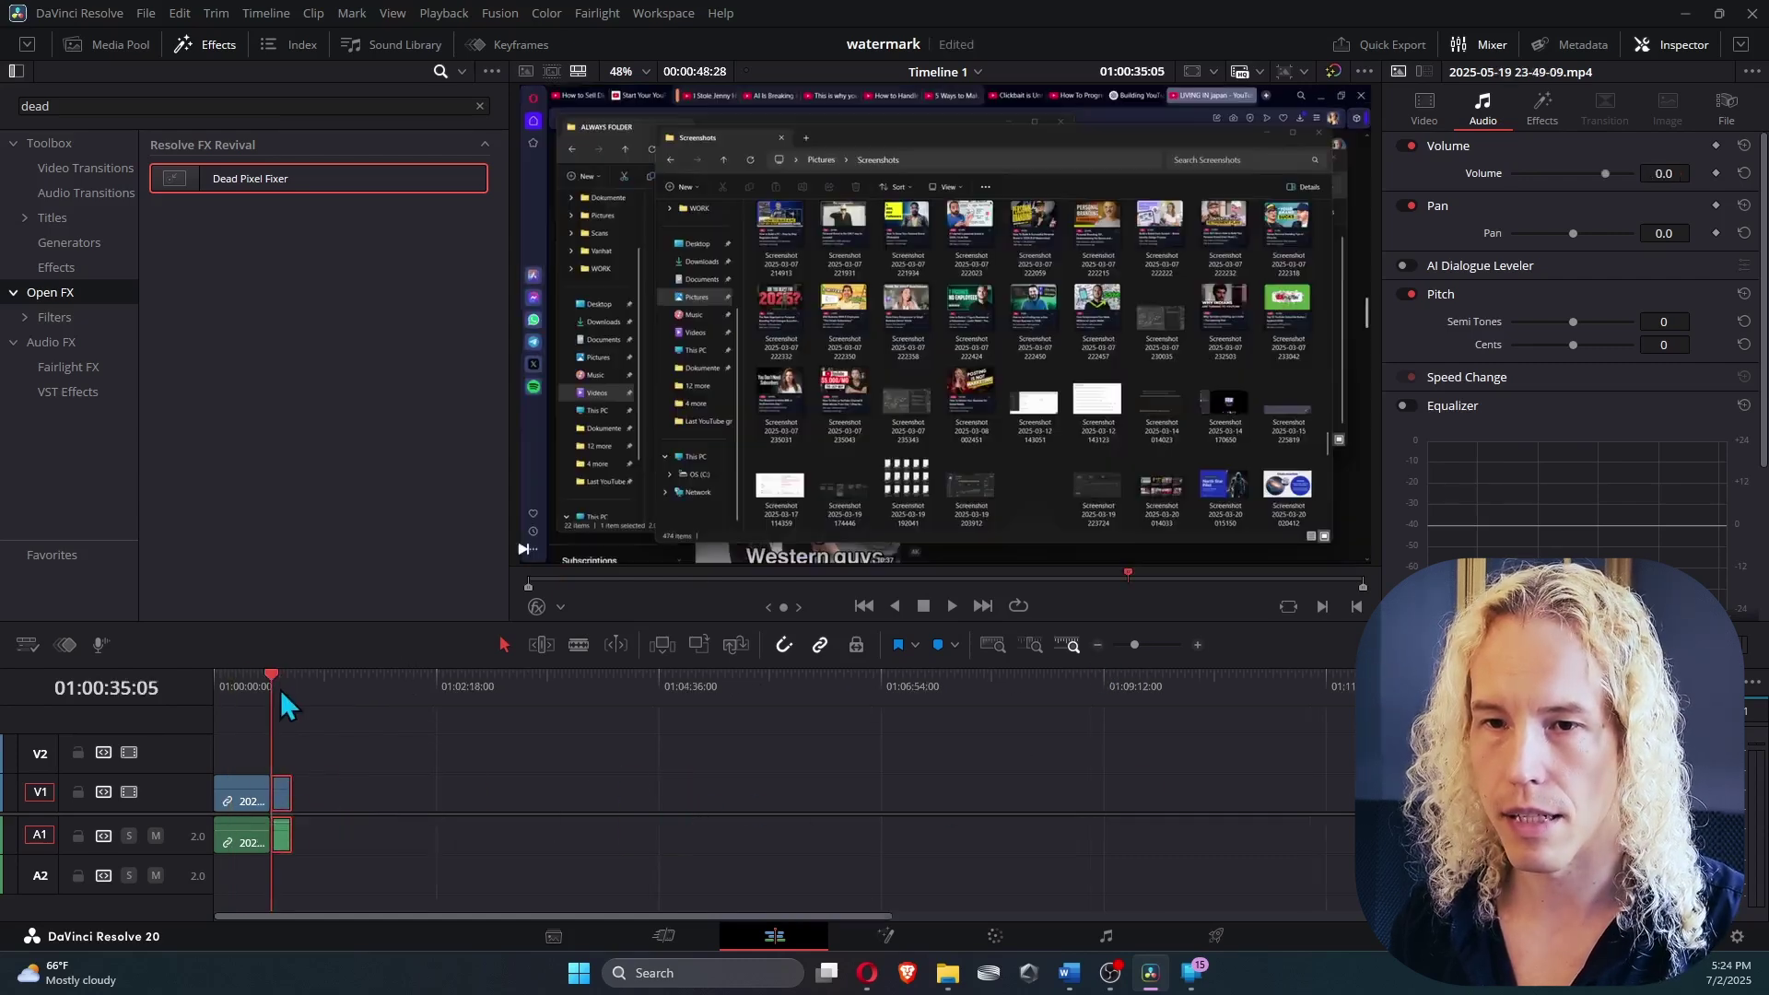
left_click(1197, 645)
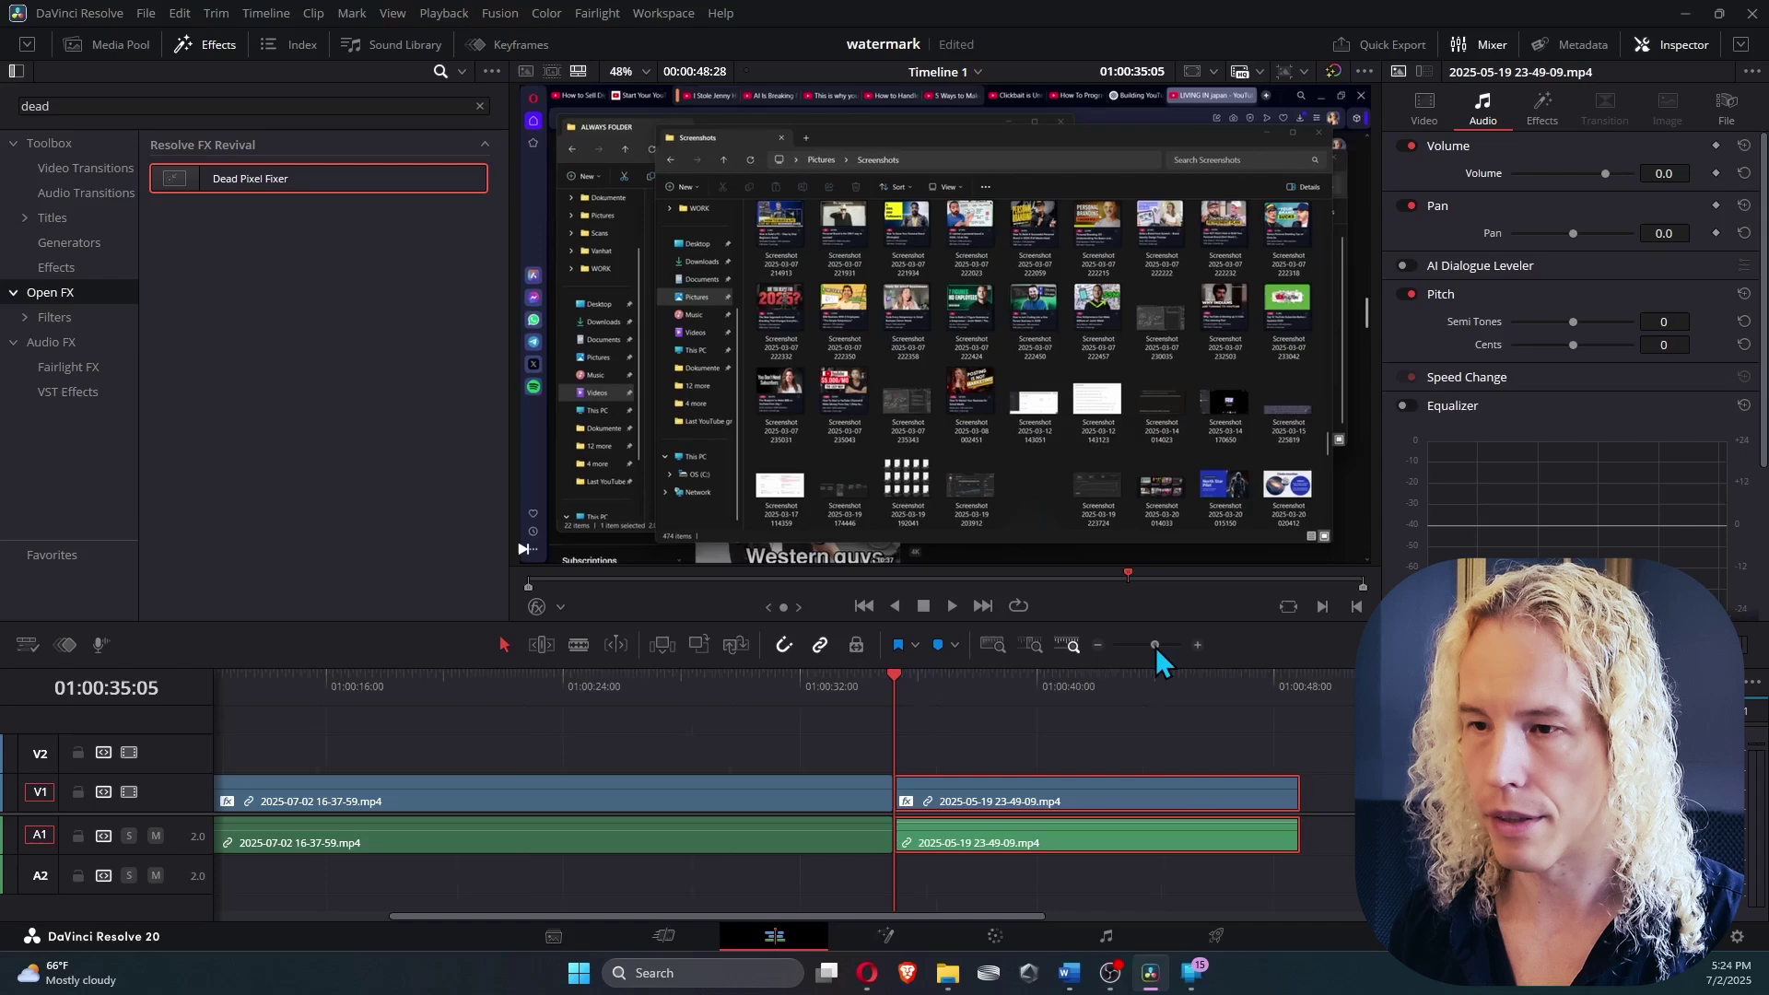
- Disable the second clip's existing Dead Pixel Fixer and move the playhead into that clip
left_click(1542, 109)
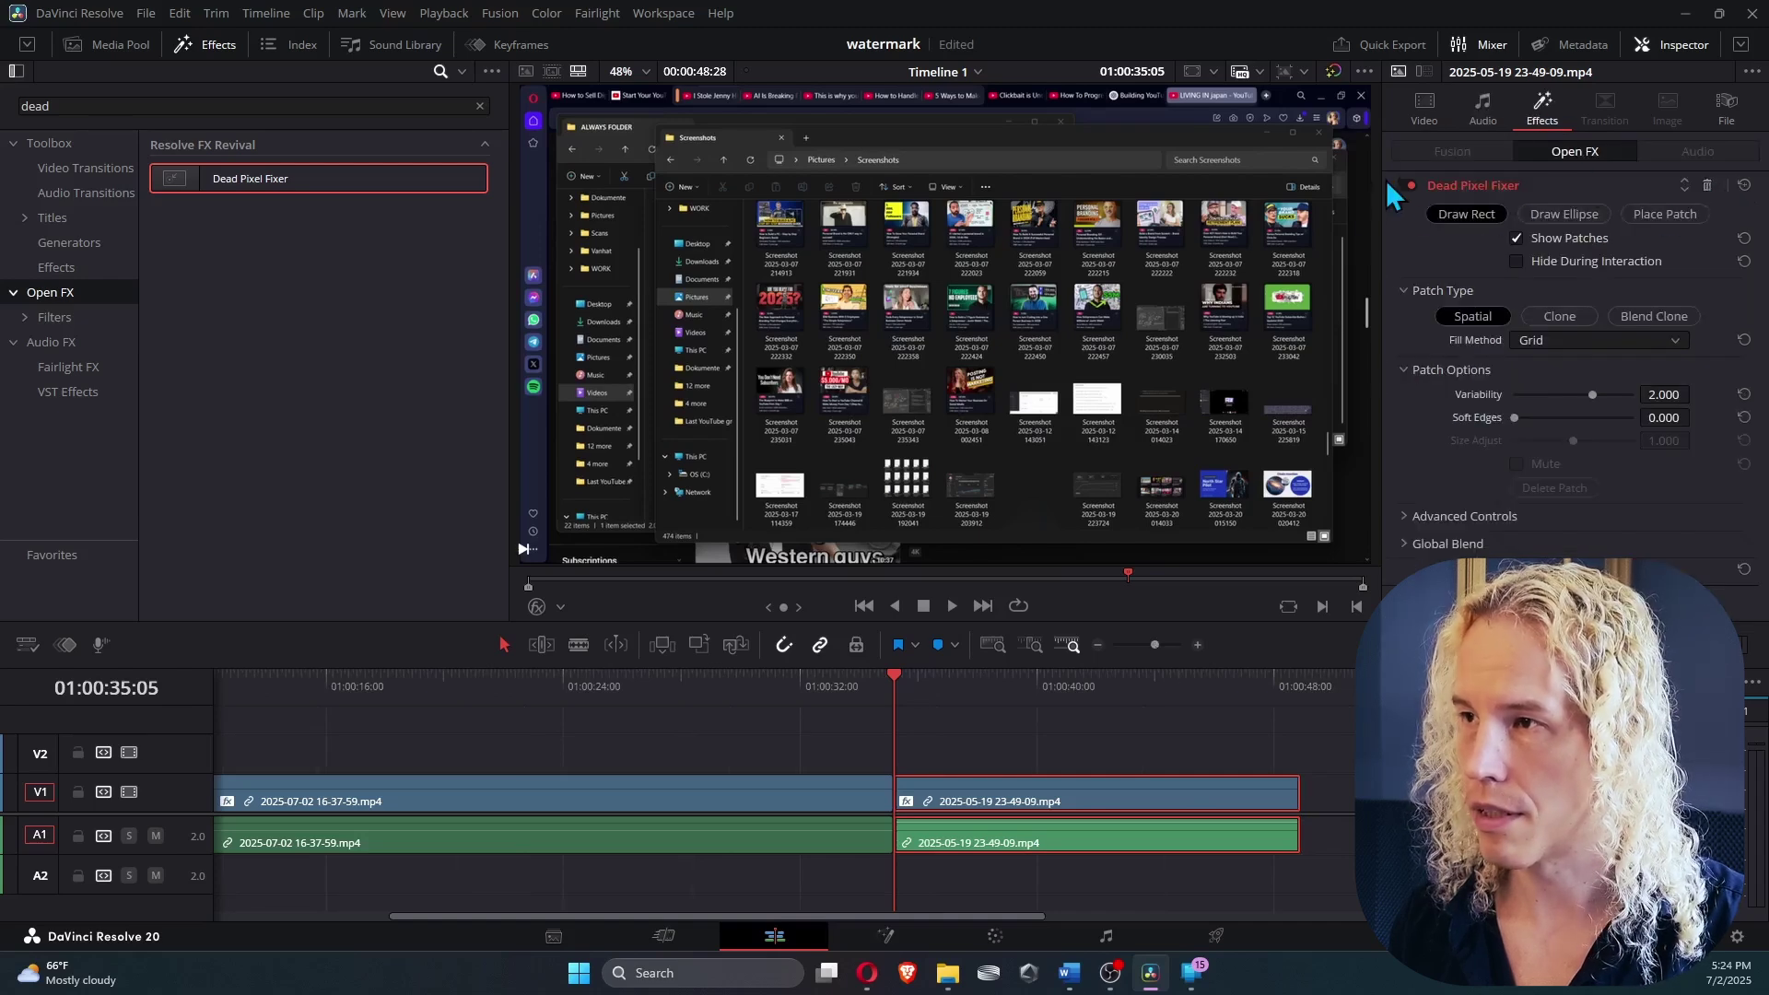
left_click(1410, 185)
left_click(966, 686)
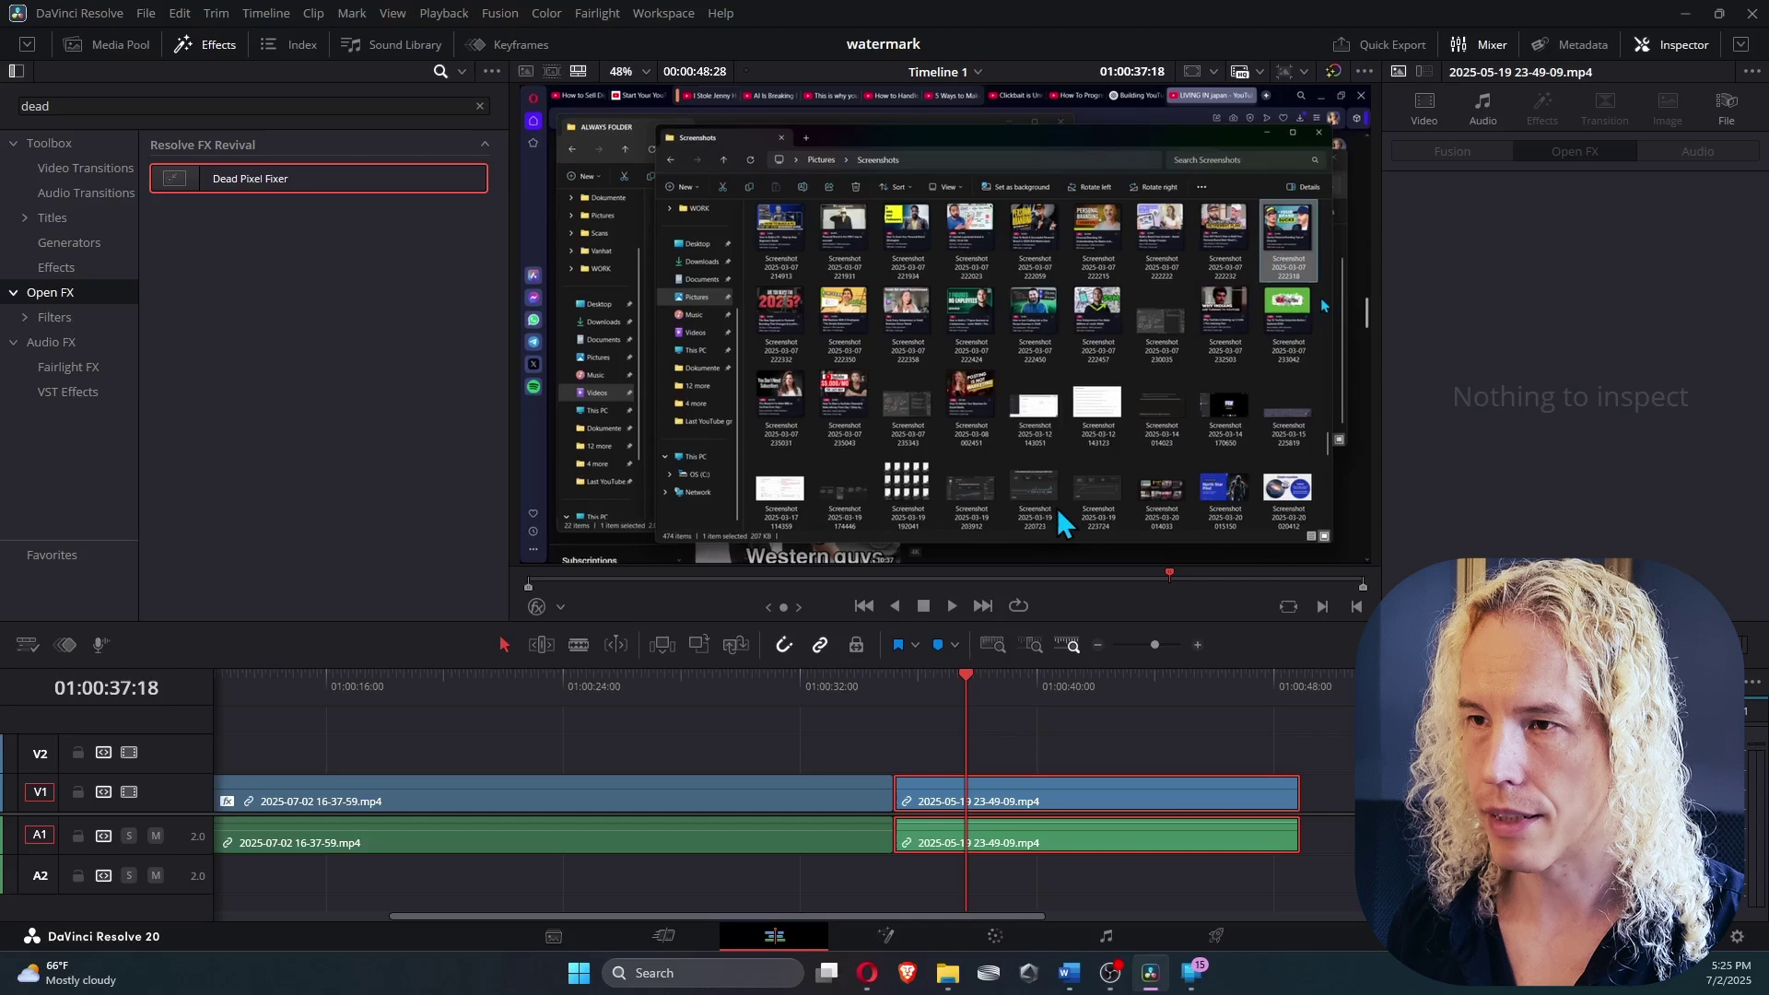
scroll(1056, 508, "up", 1)
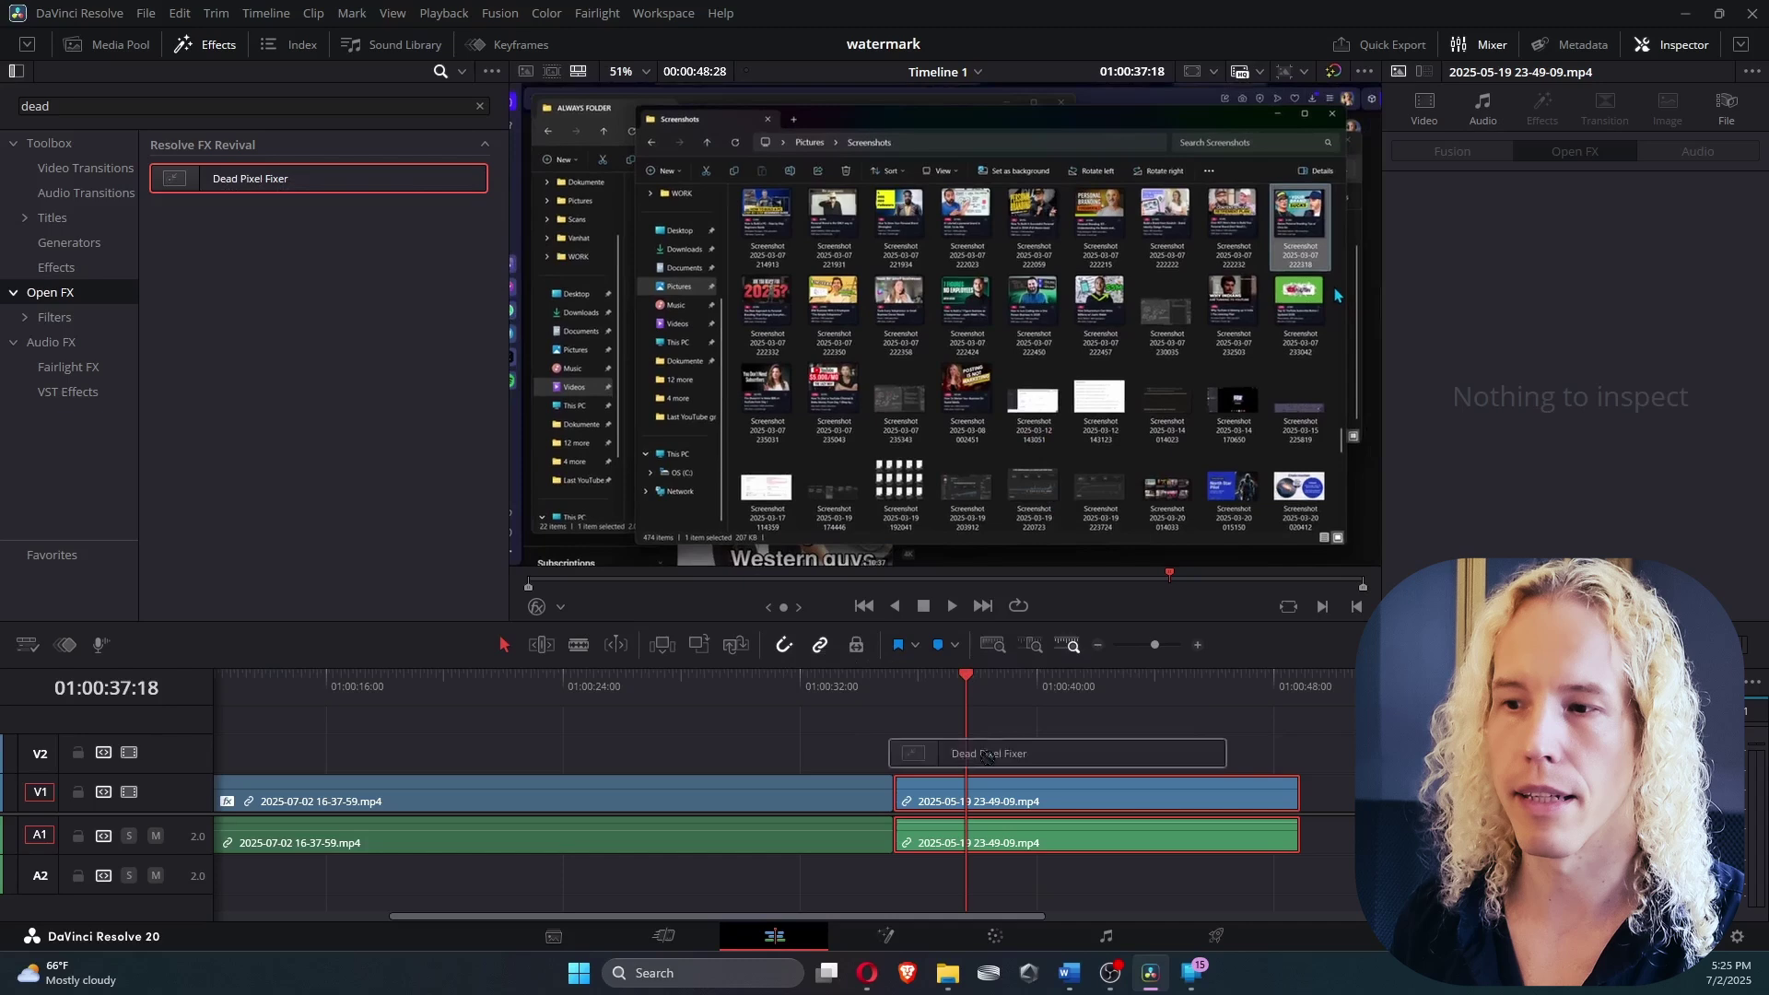
- Apply Dead Pixel Fixer to the Screenshots clip and draw rectangle patches over three thumbnails
left_click_drag(244, 181, 1012, 793)
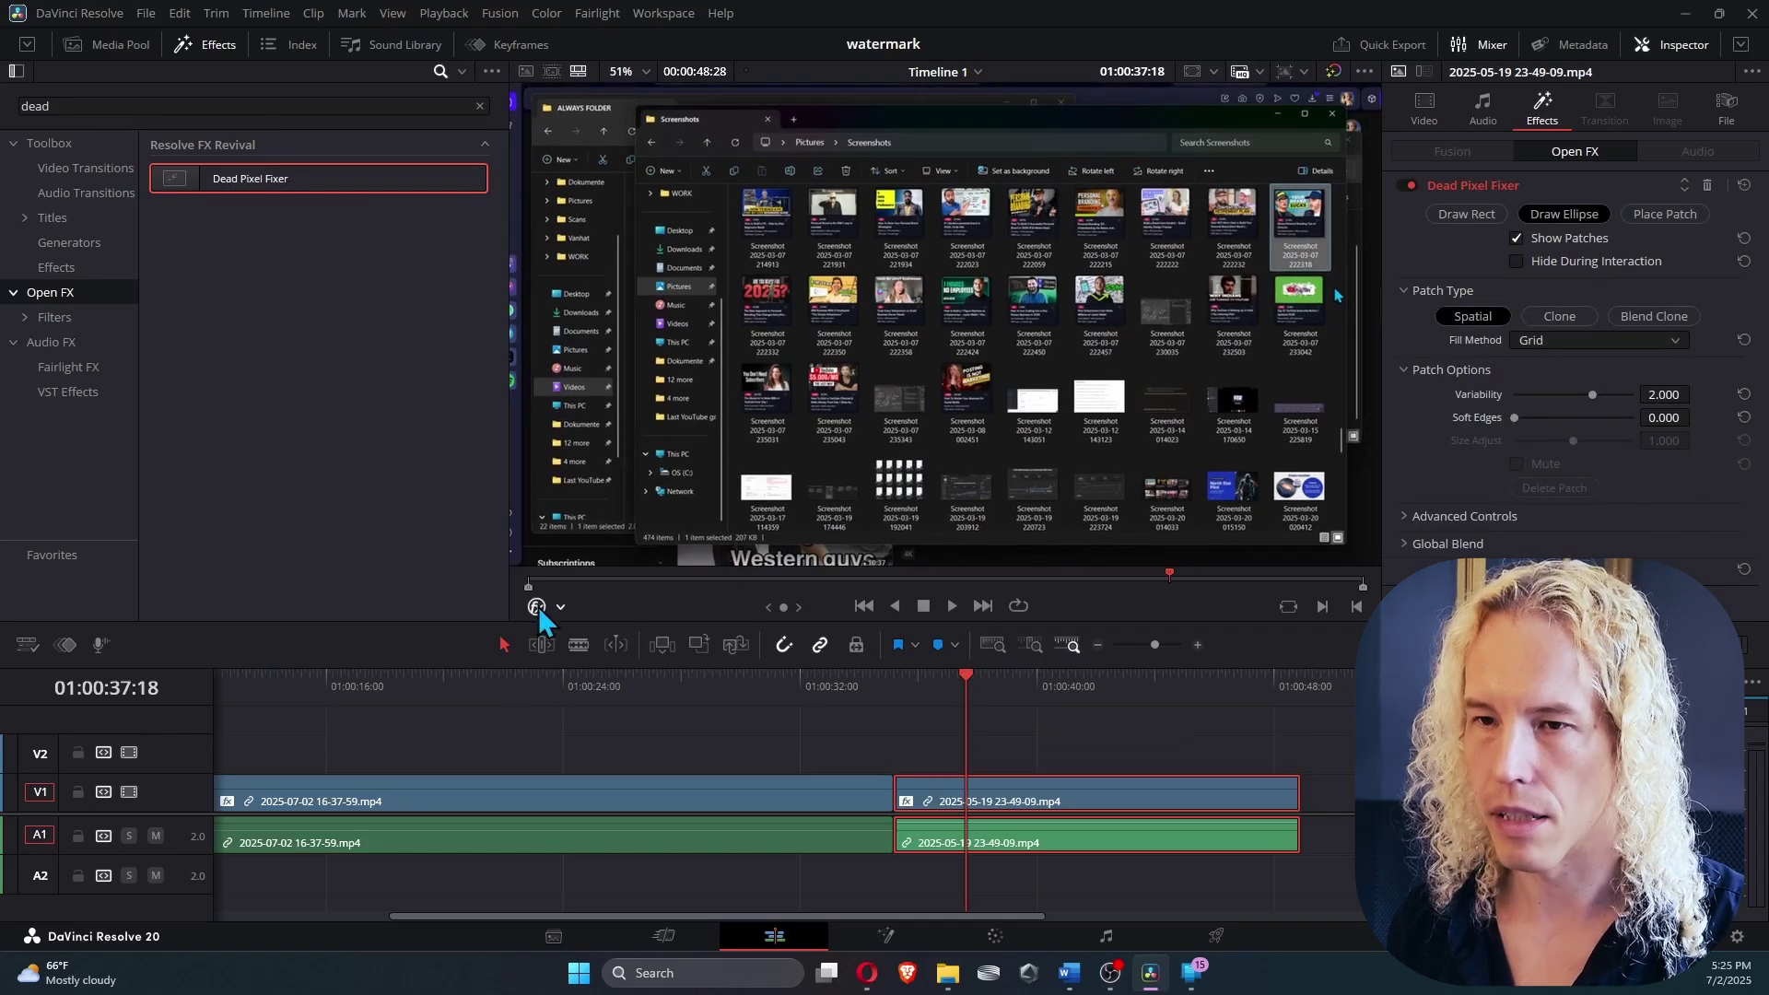
left_click(1455, 213)
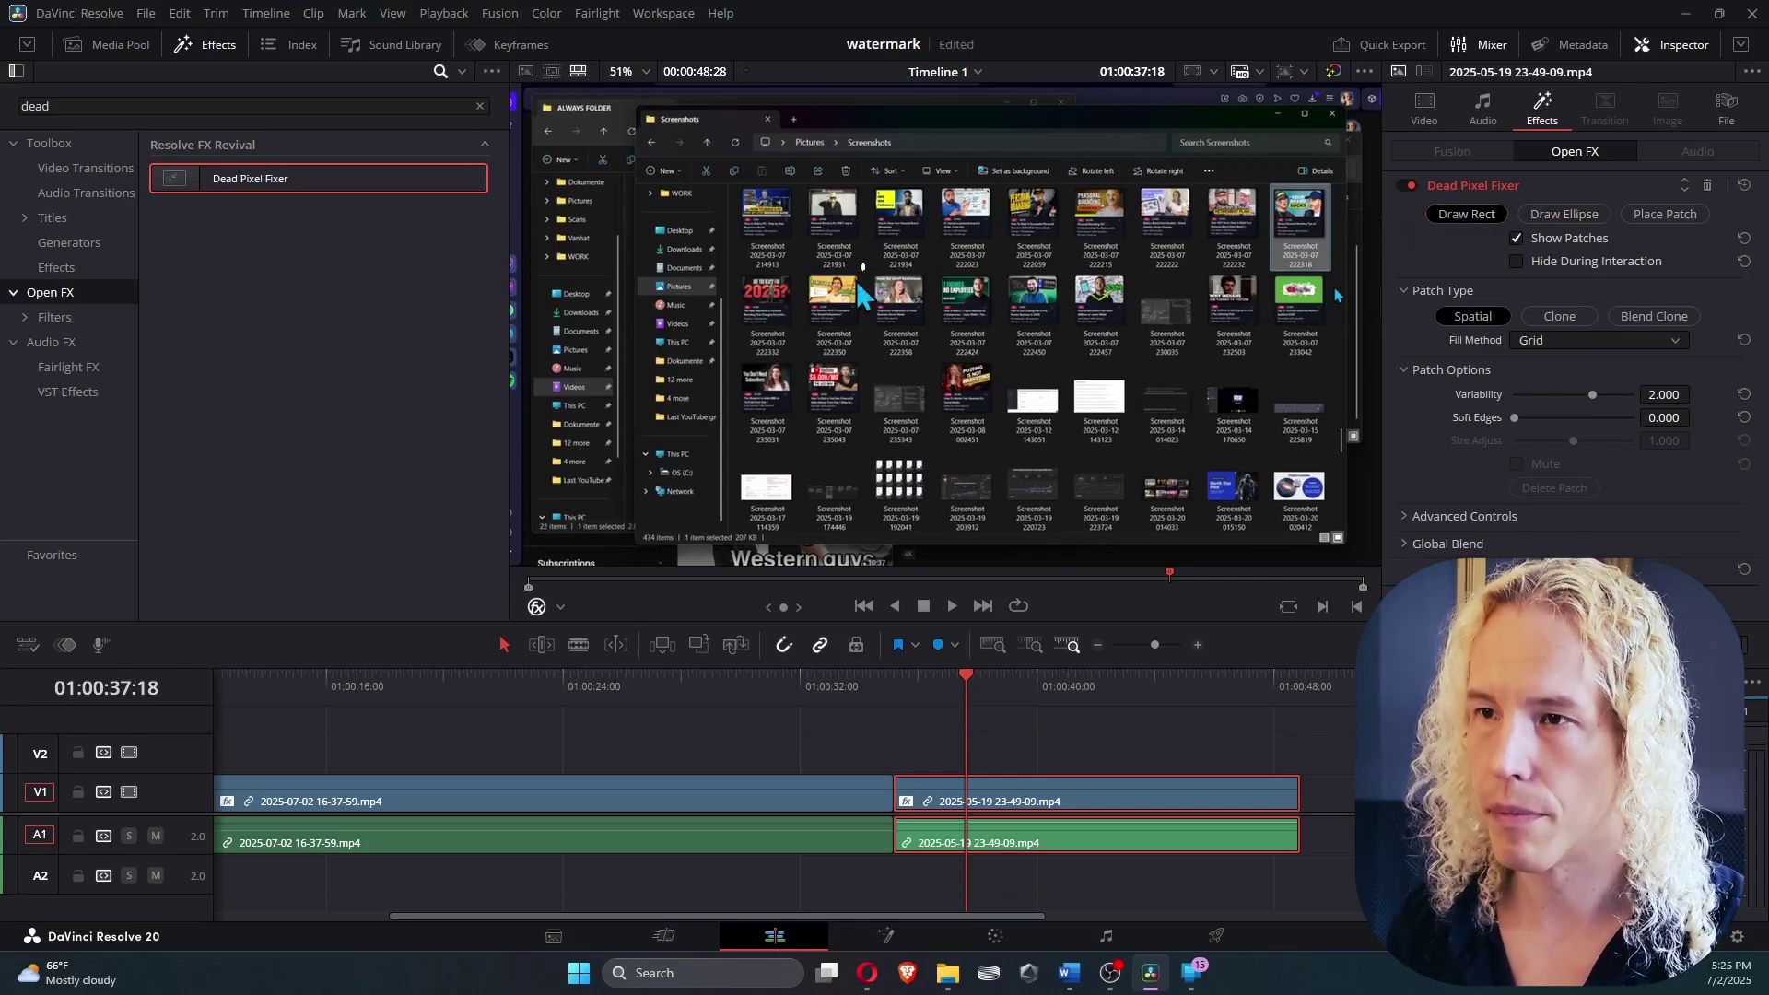
left_click_drag(864, 272, 813, 374)
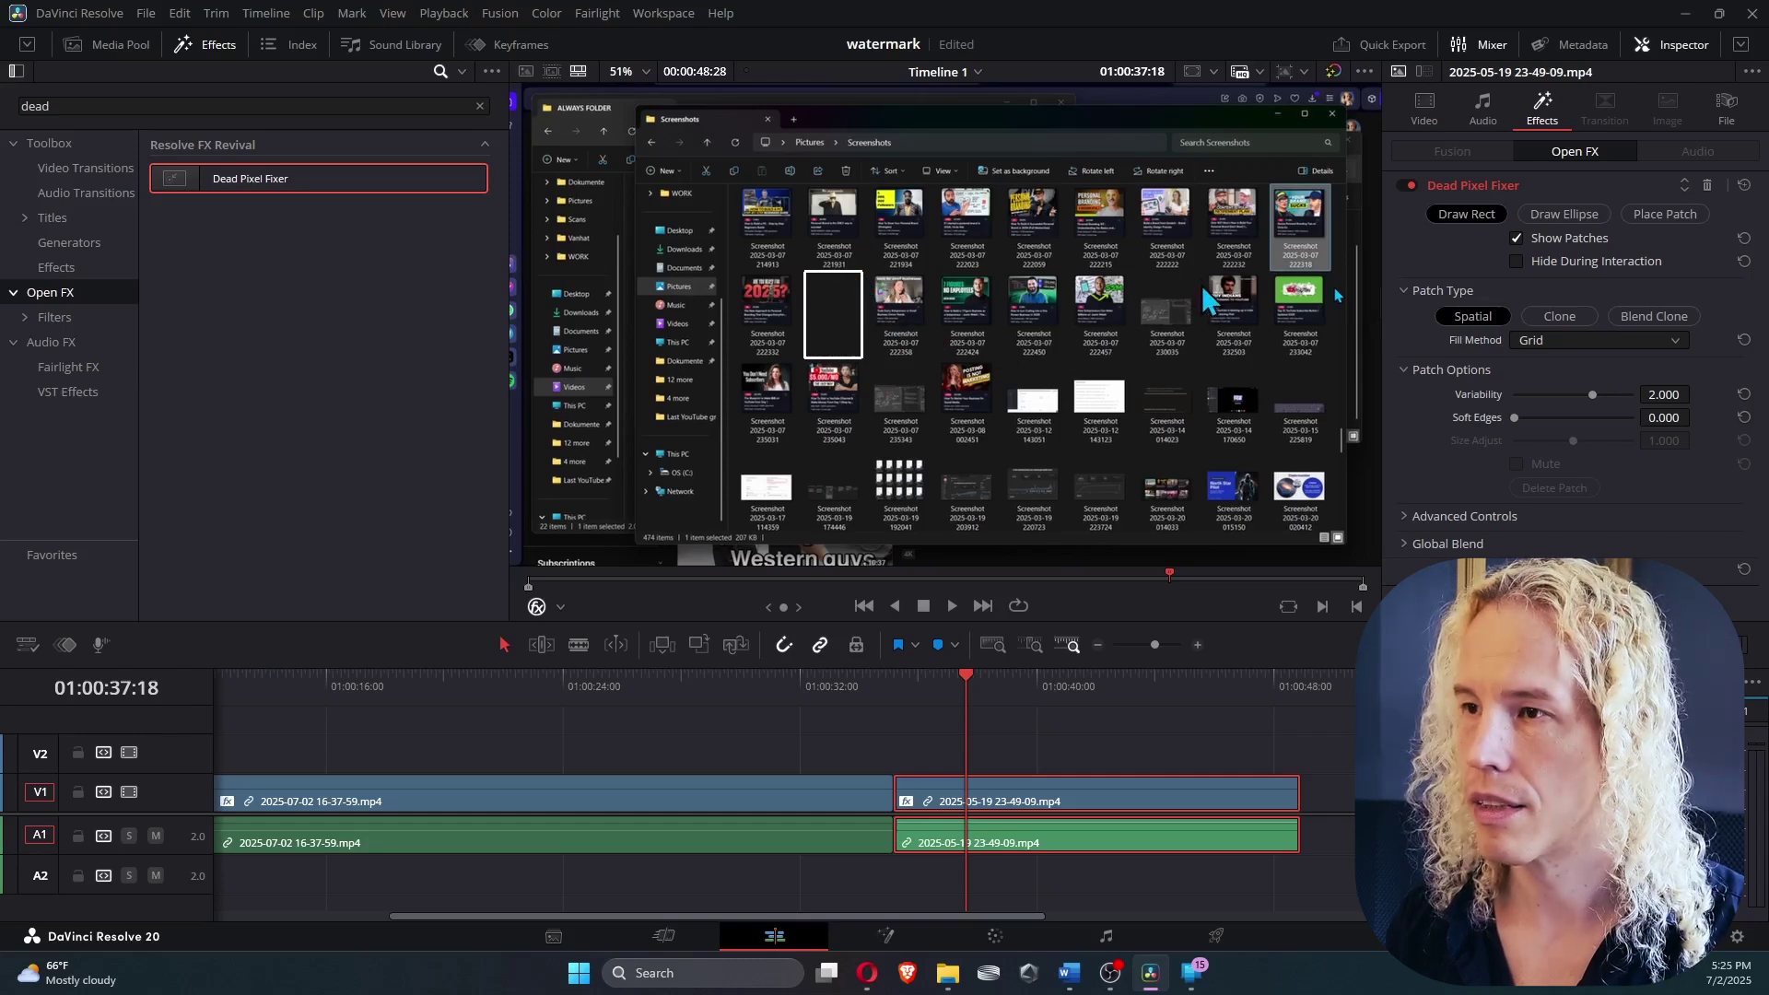
left_click_drag(1199, 283, 1135, 367)
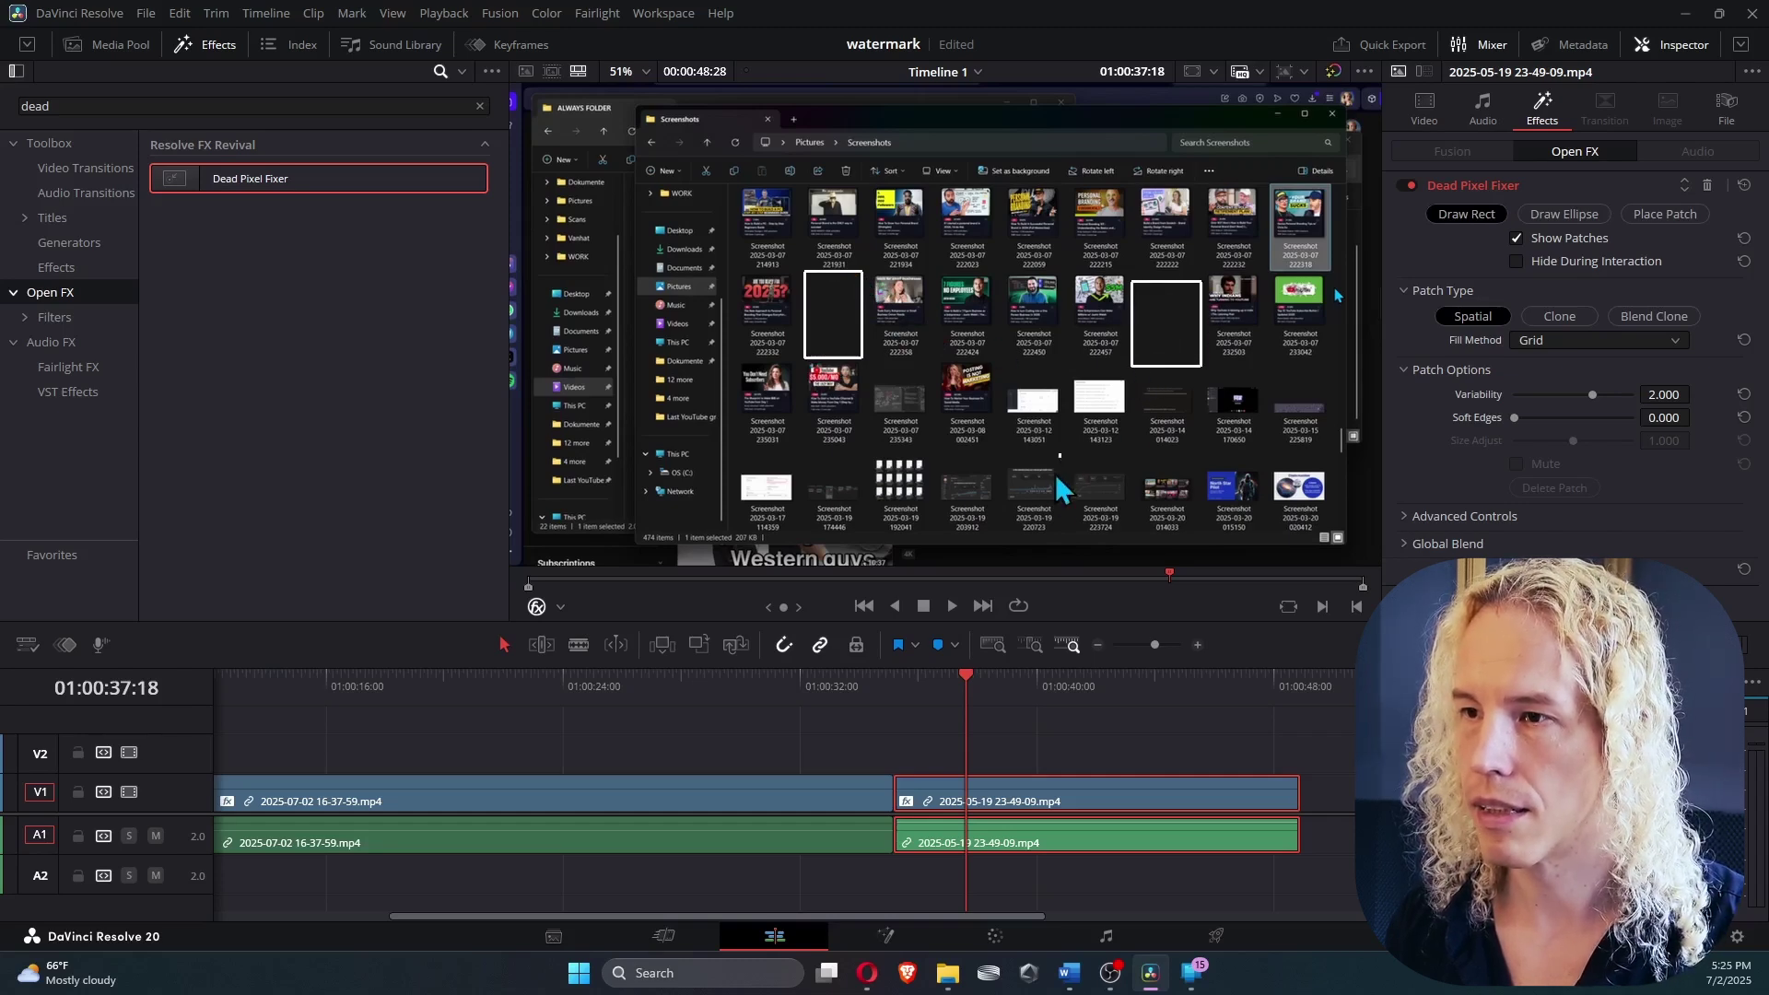
left_click_drag(1007, 537, 1003, 538)
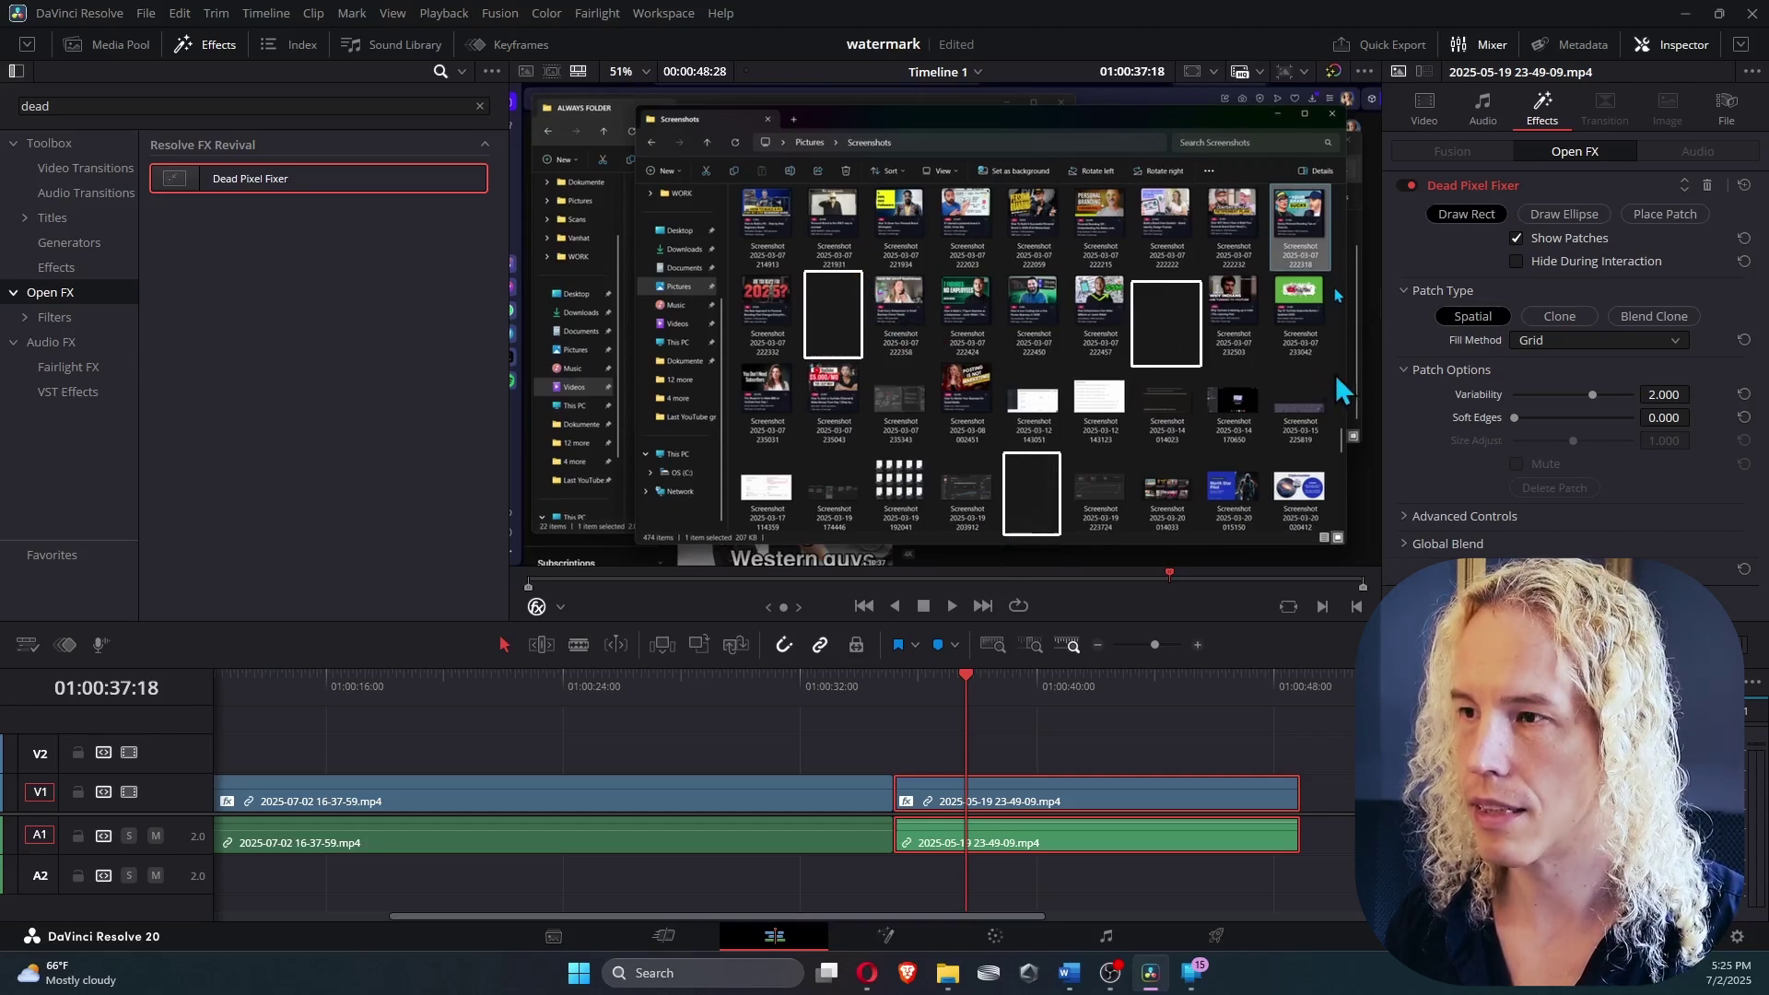